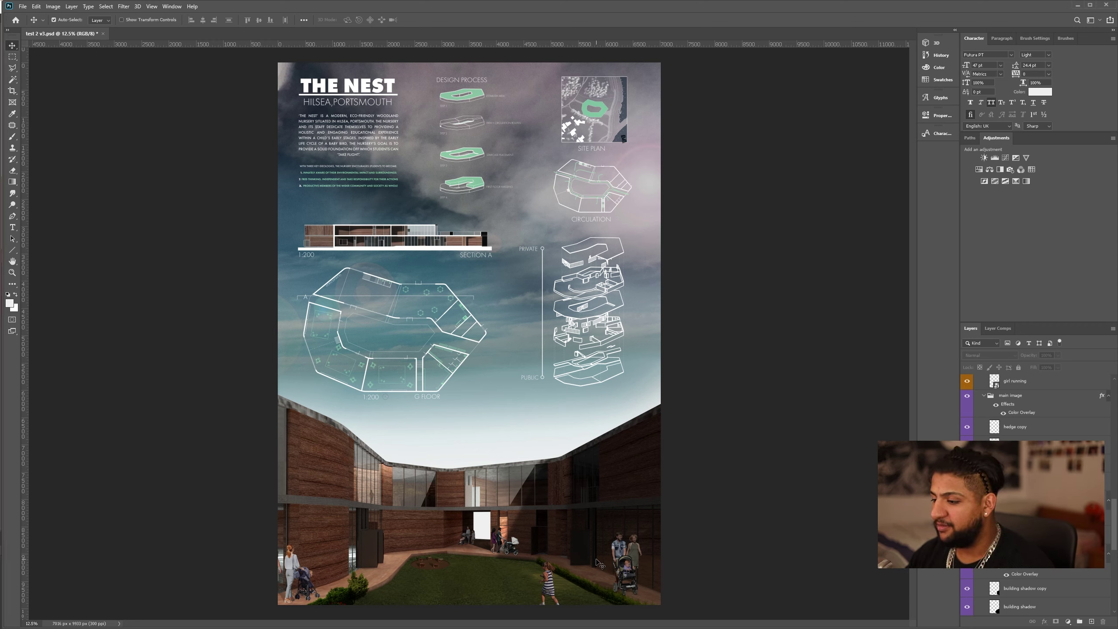
# Step: Duplicate the running girl's layer and name the copy 'girl running shadow'
pyautogui.hotkey('ctrl', '+')
pyautogui.hotkey('ctrl', '+')
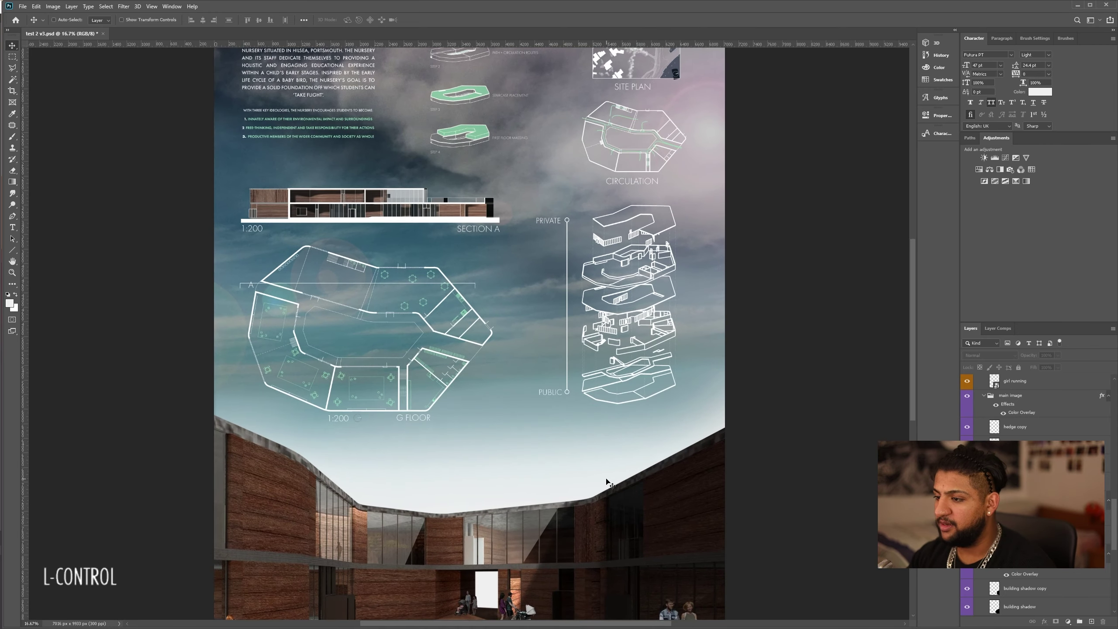
pyautogui.scroll(-8, 610, 484)
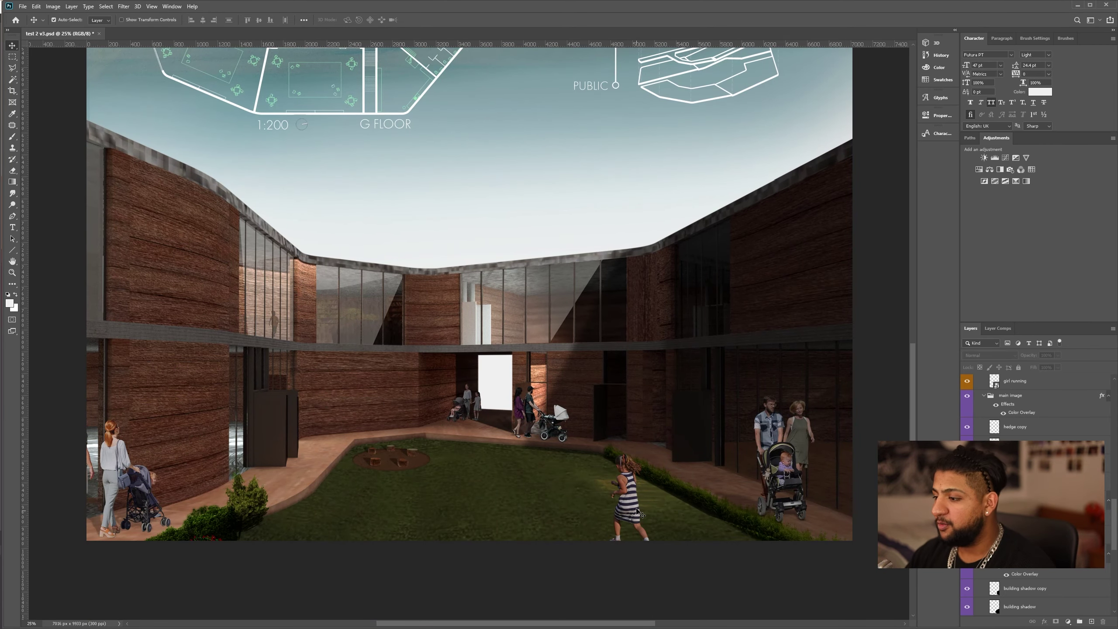
pyautogui.click(636, 510)
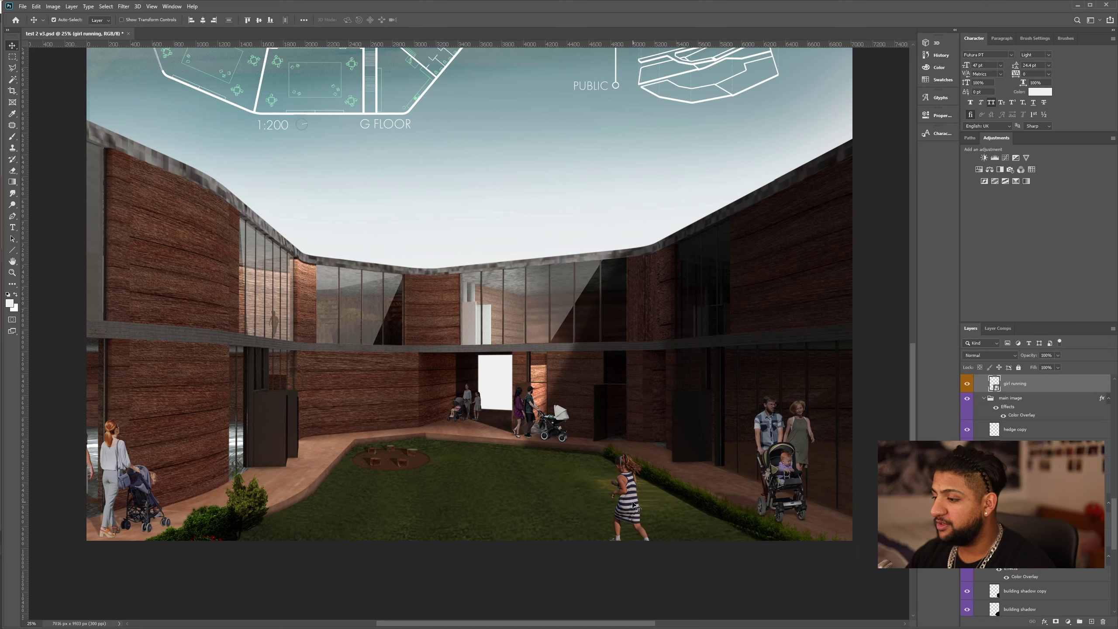
pyautogui.scroll(-1, 322, 304)
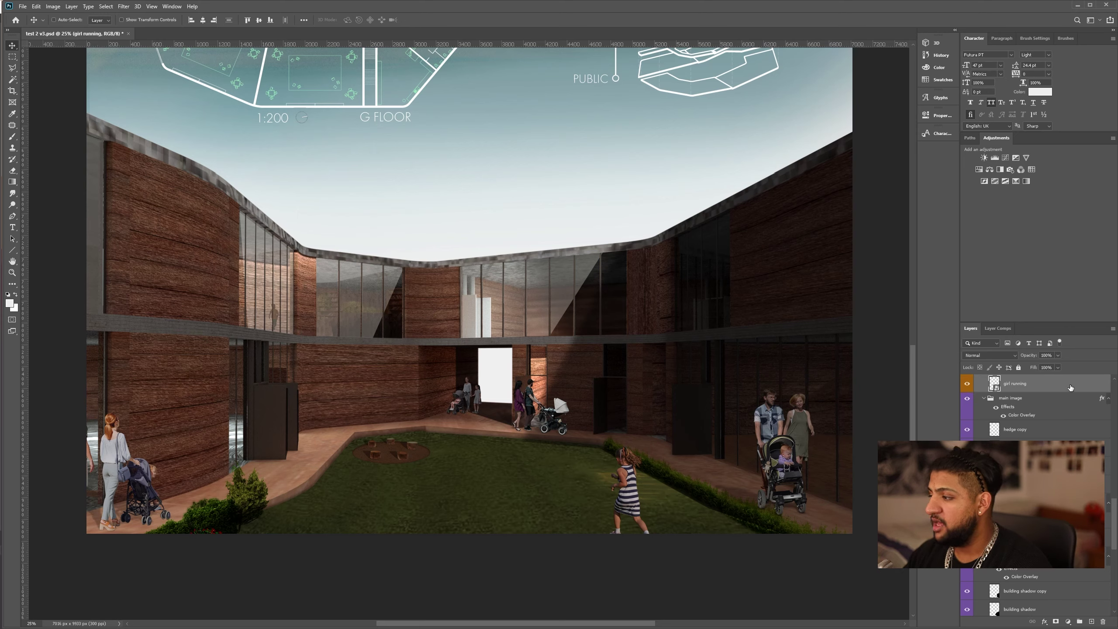
pyautogui.moveTo(1070, 388); pyautogui.dragTo(1094, 622)
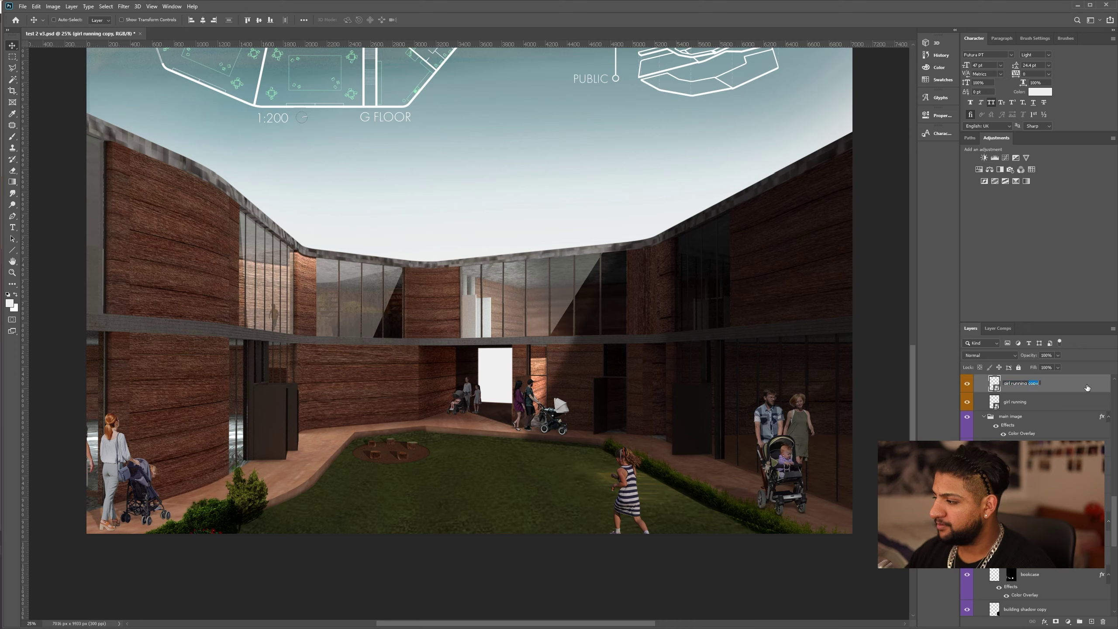
pyautogui.write('s')
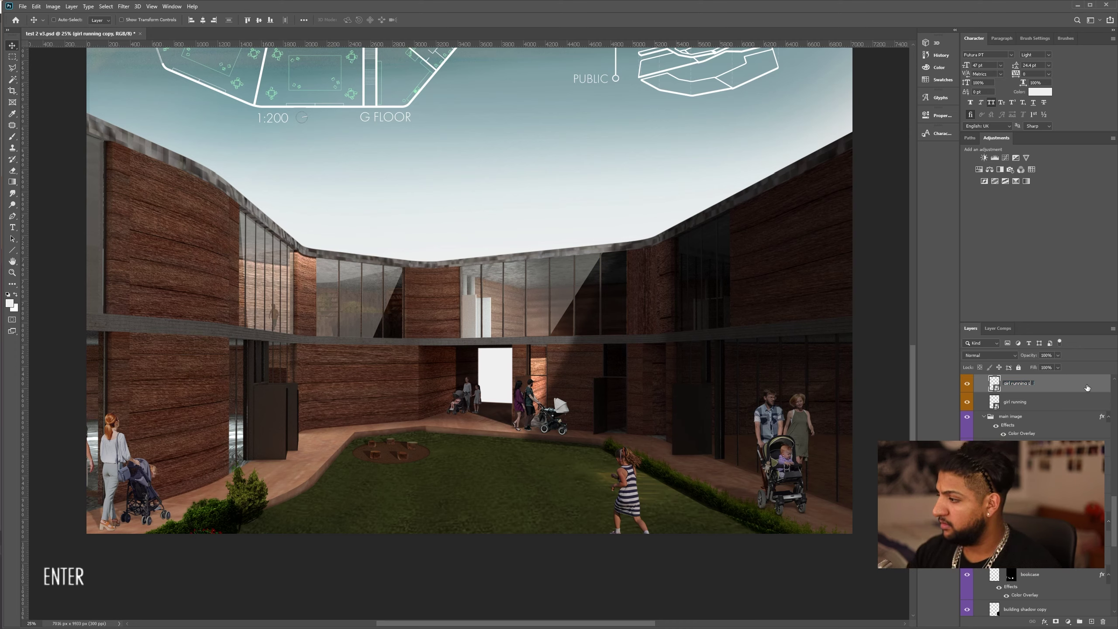
pyautogui.write('hadow')
pyautogui.press('Return')
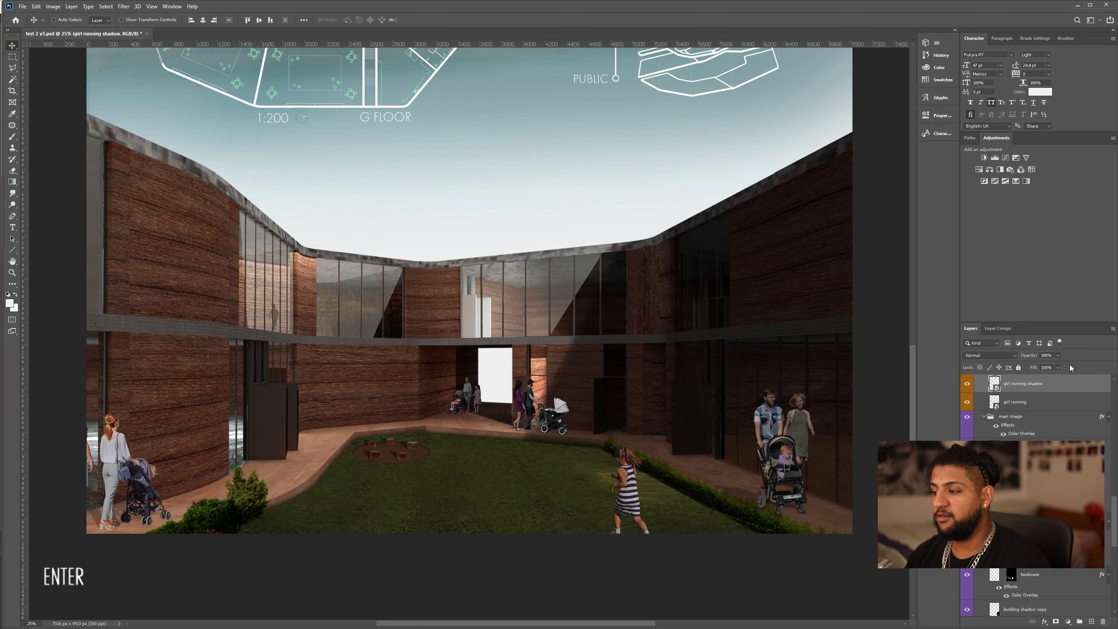
# Step: Give the shadow copy a black Color Overlay and move it beneath 'girl running'
pyautogui.doubleClick(1086, 389)
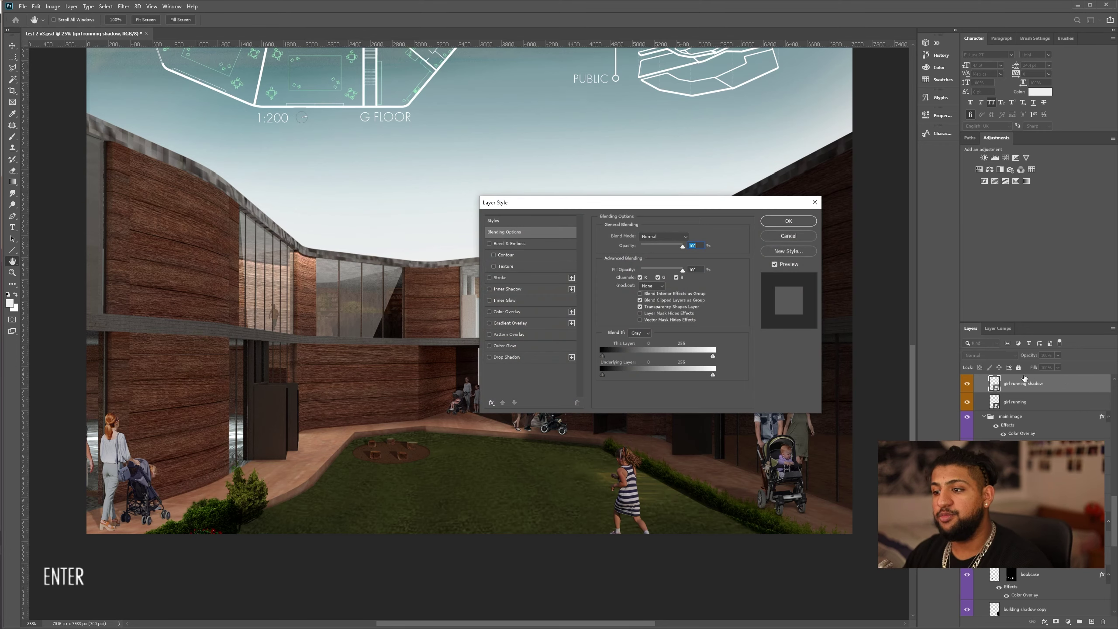
pyautogui.click(508, 313)
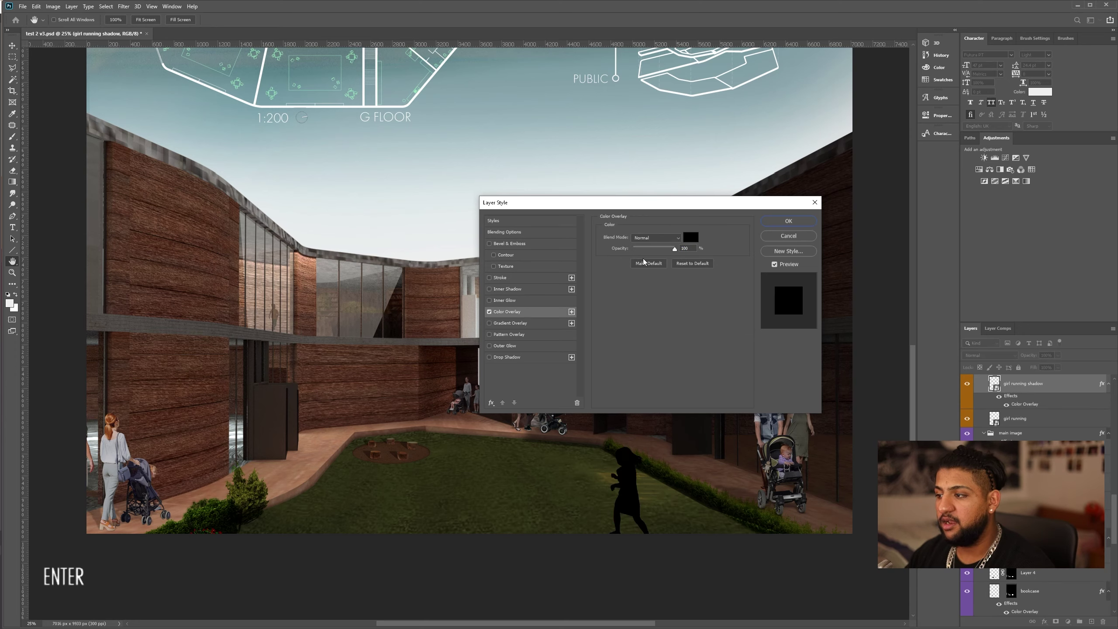
pyautogui.click(788, 222)
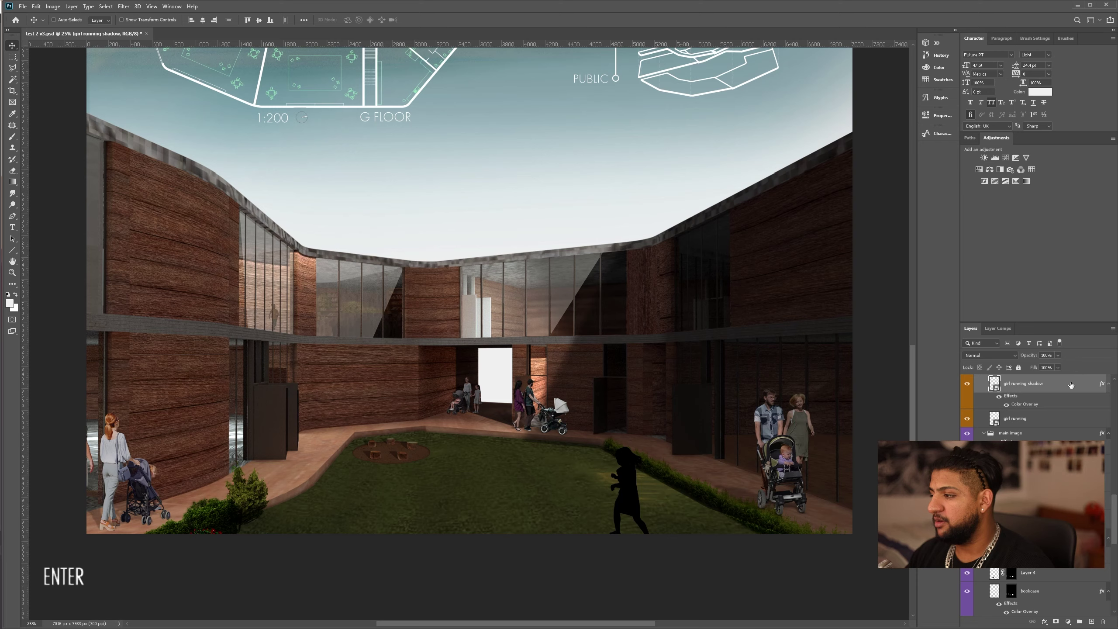
pyautogui.moveTo(1070, 389); pyautogui.dragTo(1067, 427)
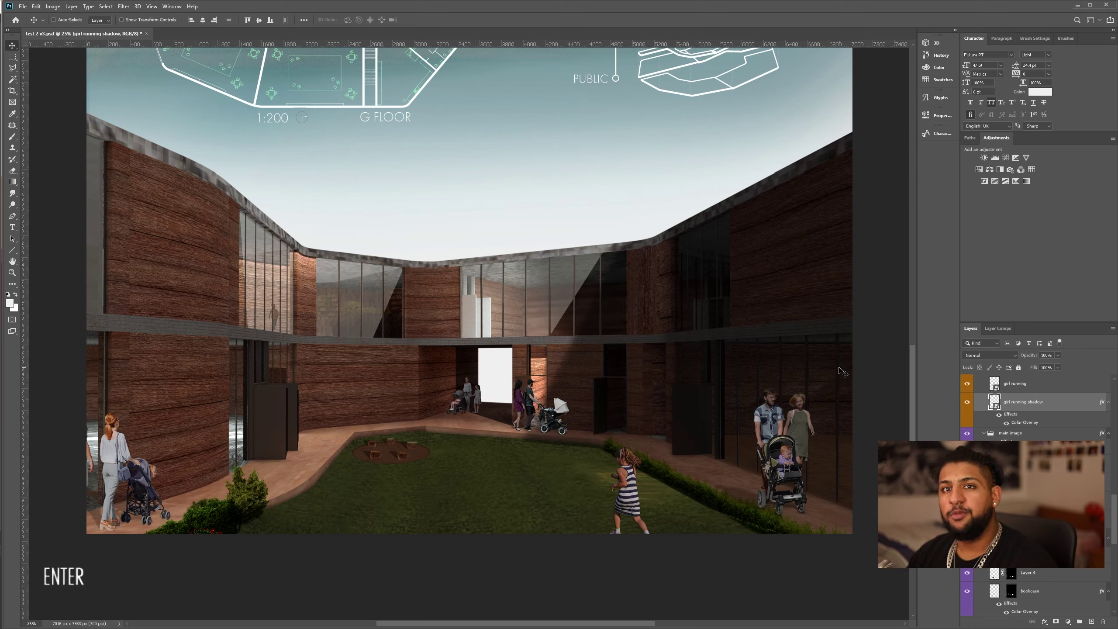
# Step: Rasterize the shadow layer and skew it flat onto the grass behind the girl, to the left
pyautogui.rightClick(1058, 406)
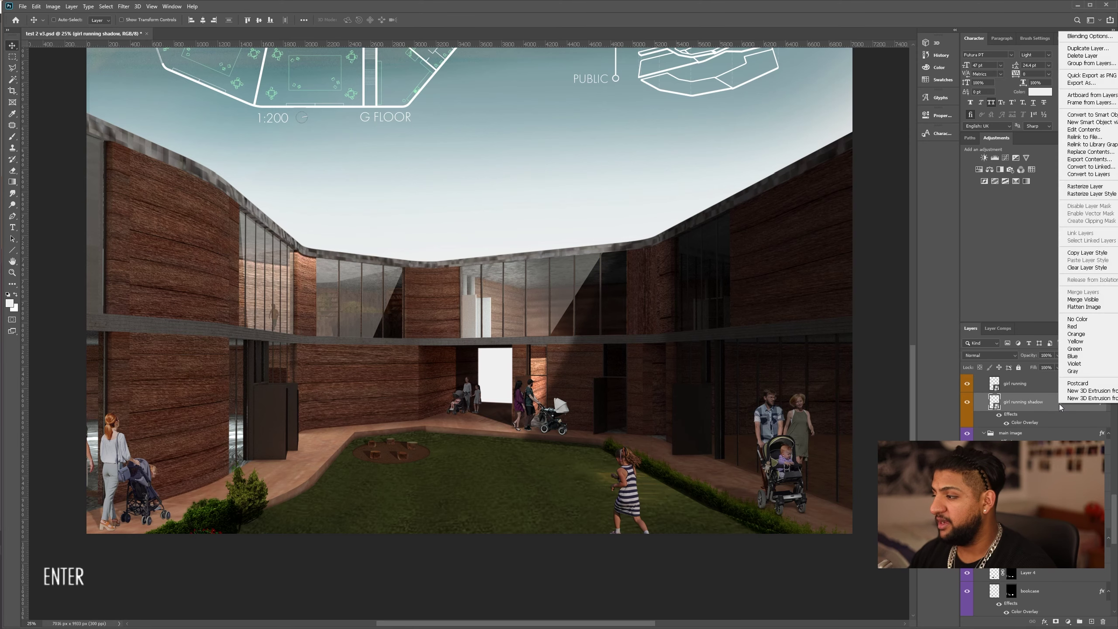
pyautogui.click(1093, 191)
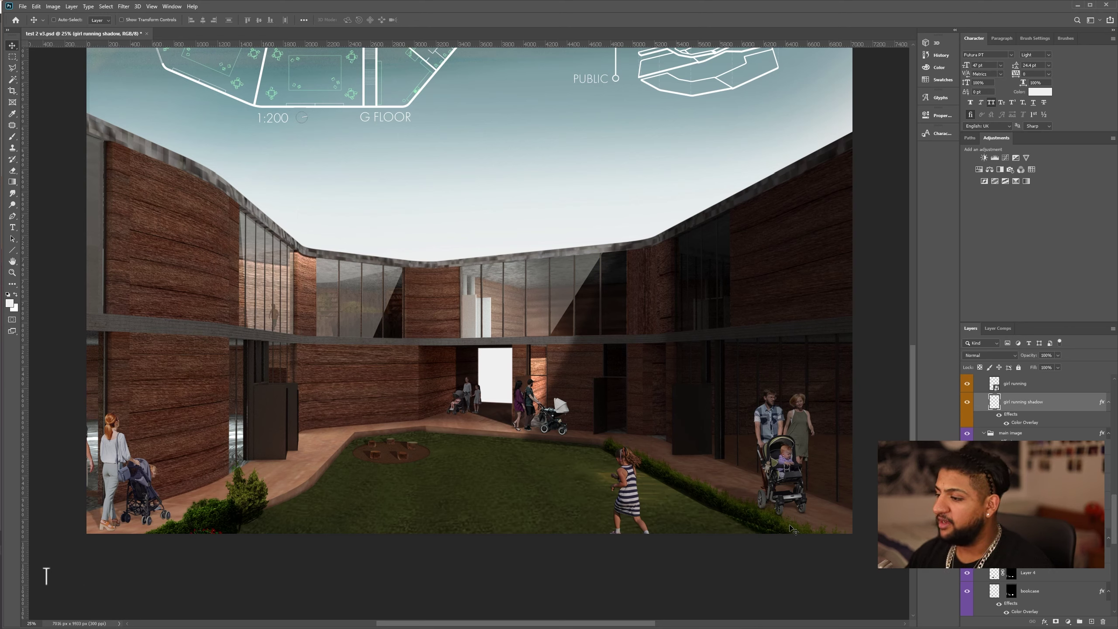
pyautogui.press('ctrl')
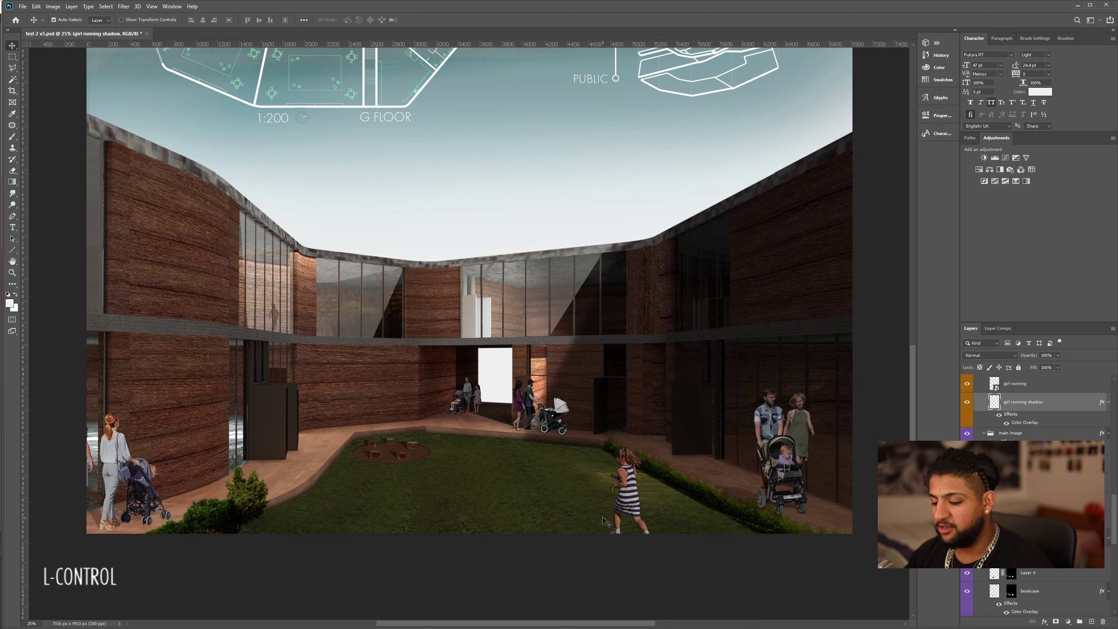
pyautogui.hotkey('ctrl', 't')
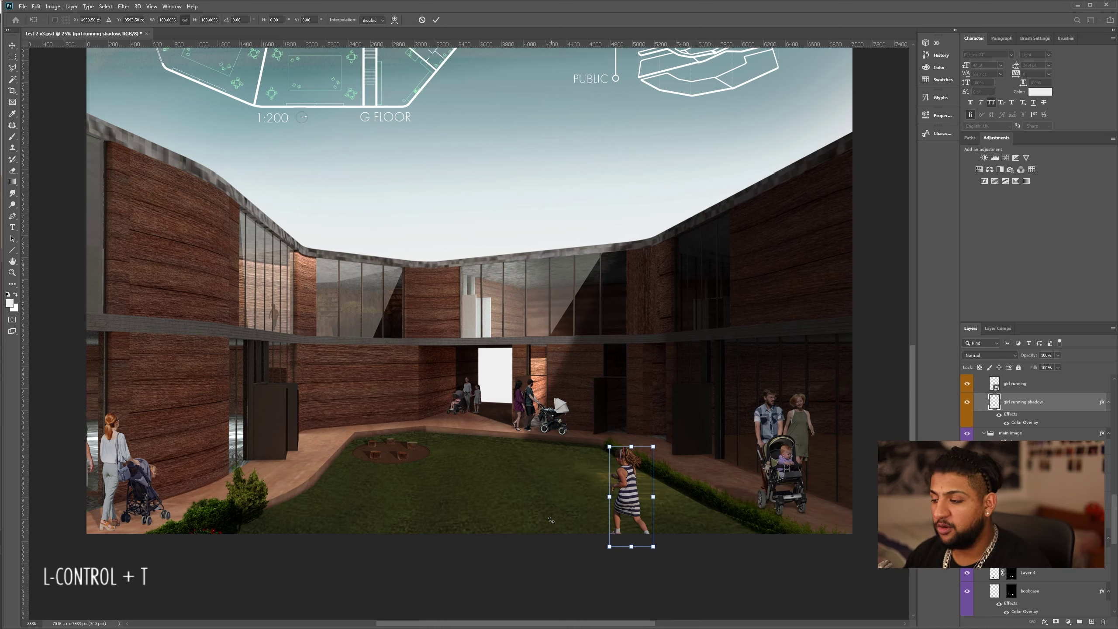
pyautogui.press('ctrl')
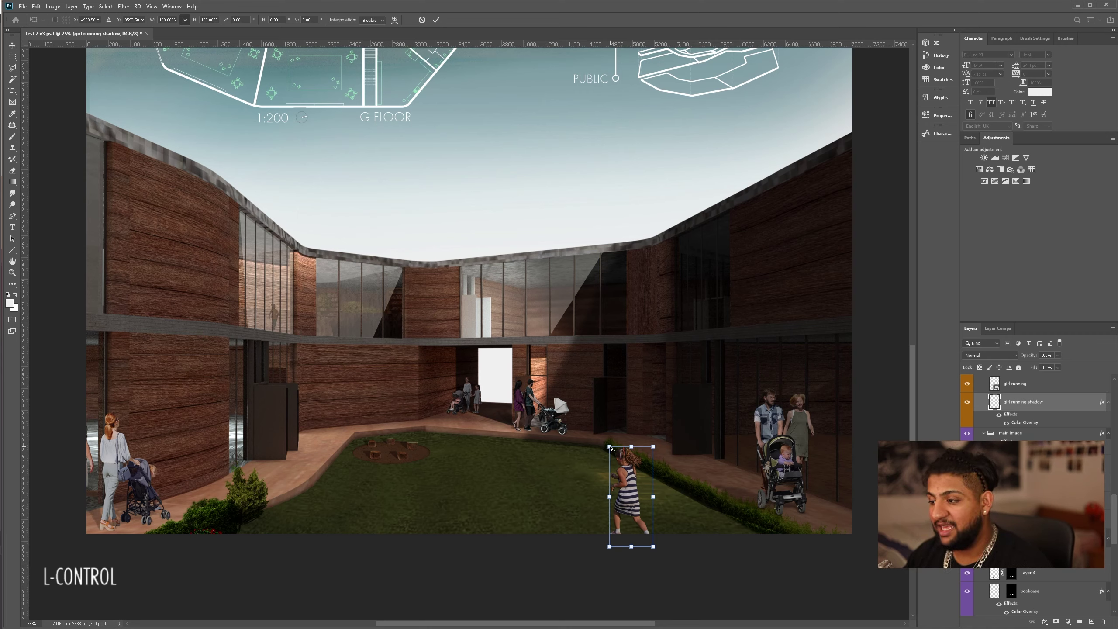
pyautogui.moveTo(610, 447); pyautogui.dragTo(556, 502)
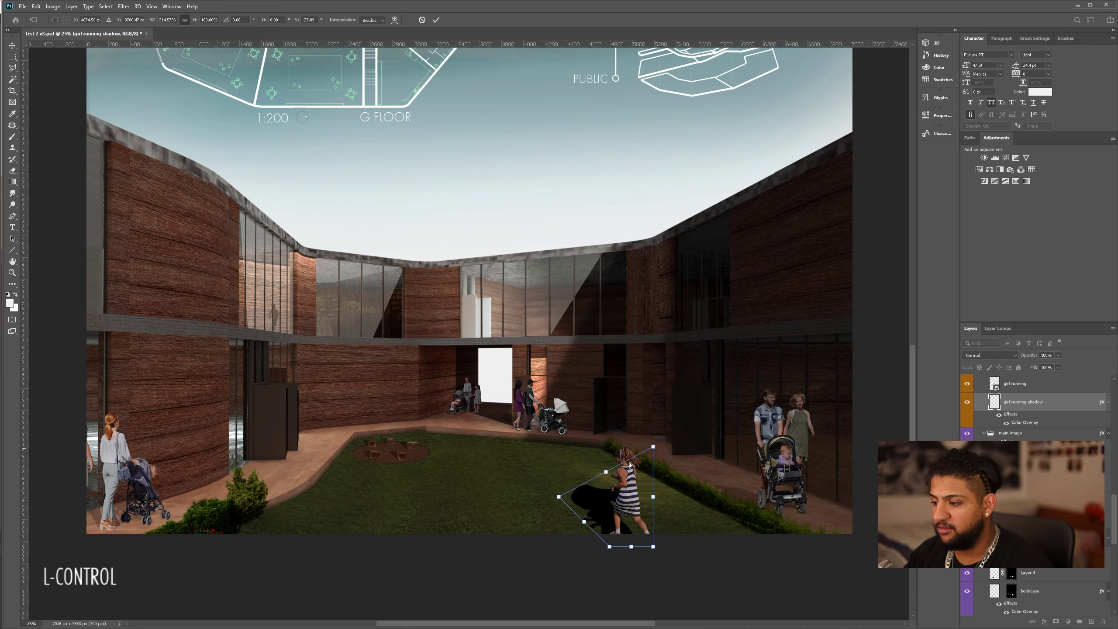
pyautogui.moveTo(653, 447); pyautogui.dragTo(612, 481)
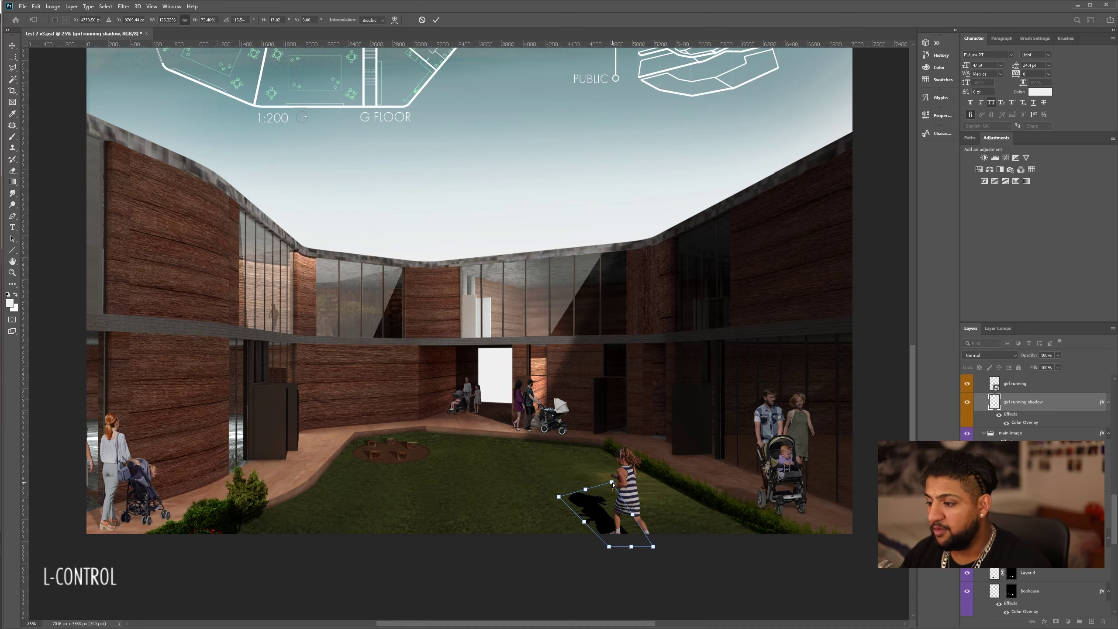
pyautogui.moveTo(612, 485)
pyautogui.mouseDown()
pyautogui.moveTo(607, 518)
pyautogui.moveTo(572, 491)
pyautogui.moveTo(611, 488)
pyautogui.mouseUp()
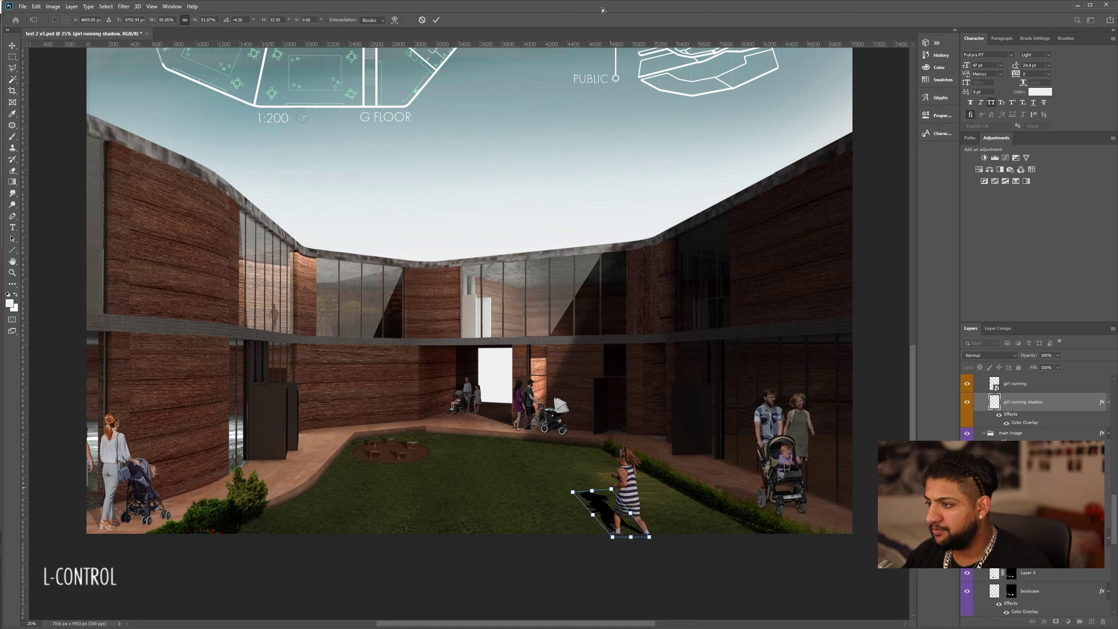
pyautogui.click(436, 20)
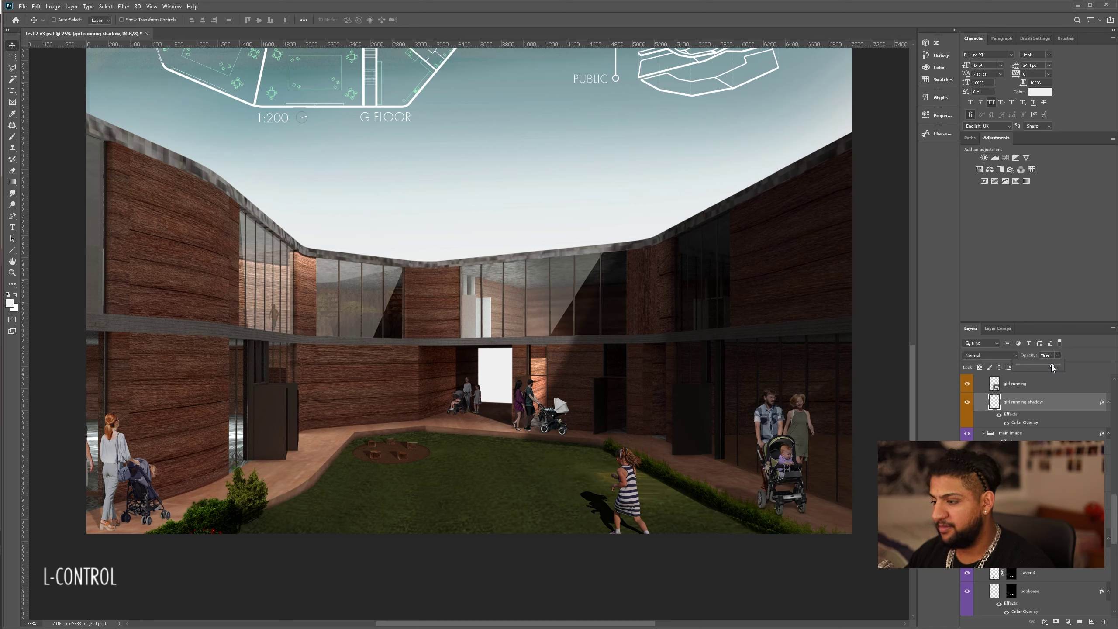
# Step: Soften the girl's shadow with a Gaussian Blur and fade it to 55% opacity
pyautogui.click(313, 171)
pyautogui.click(125, 7)
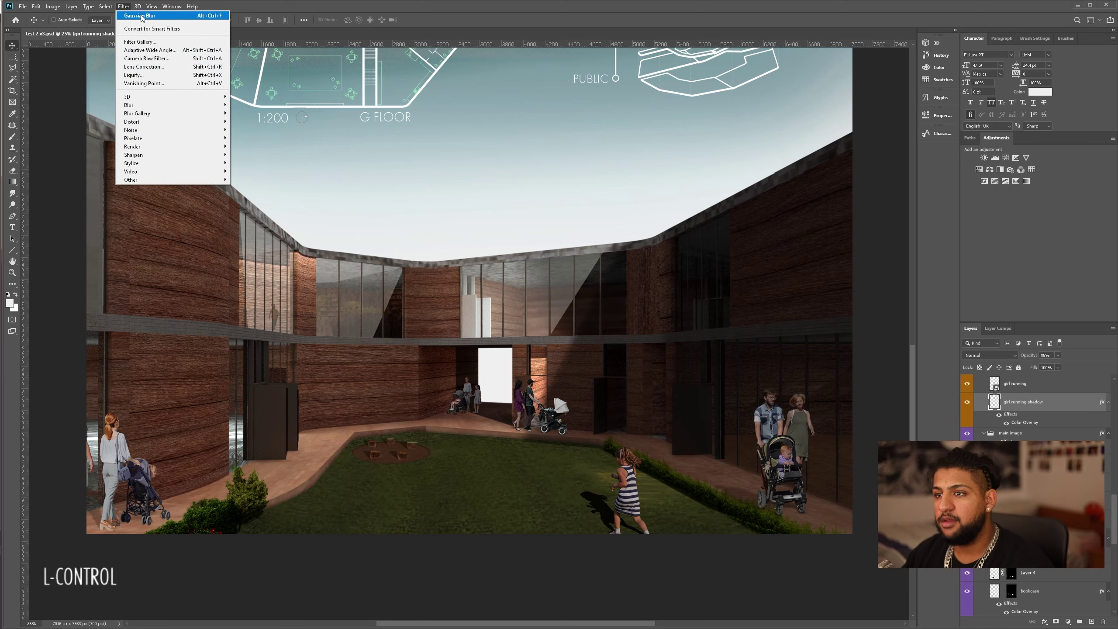
pyautogui.moveTo(138, 107)
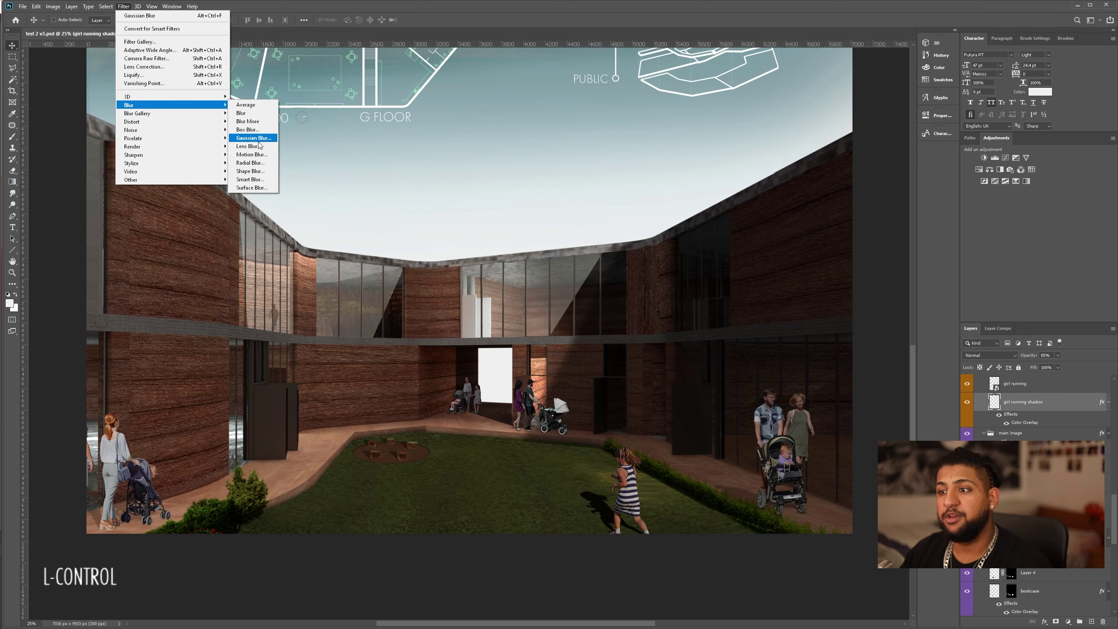
pyautogui.click(274, 138)
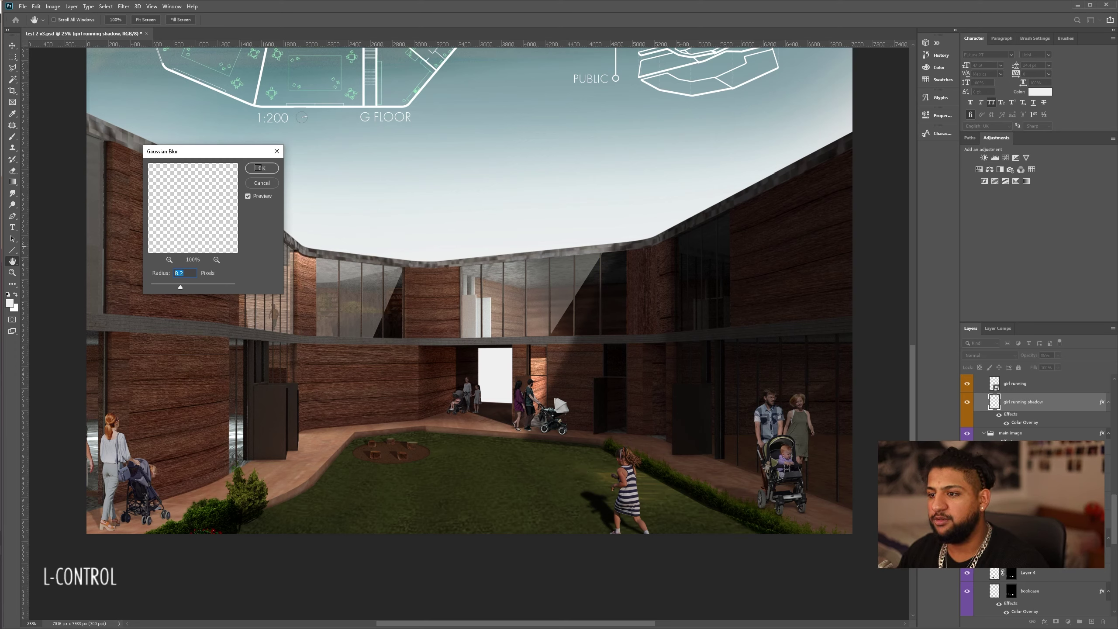
pyautogui.click(261, 169)
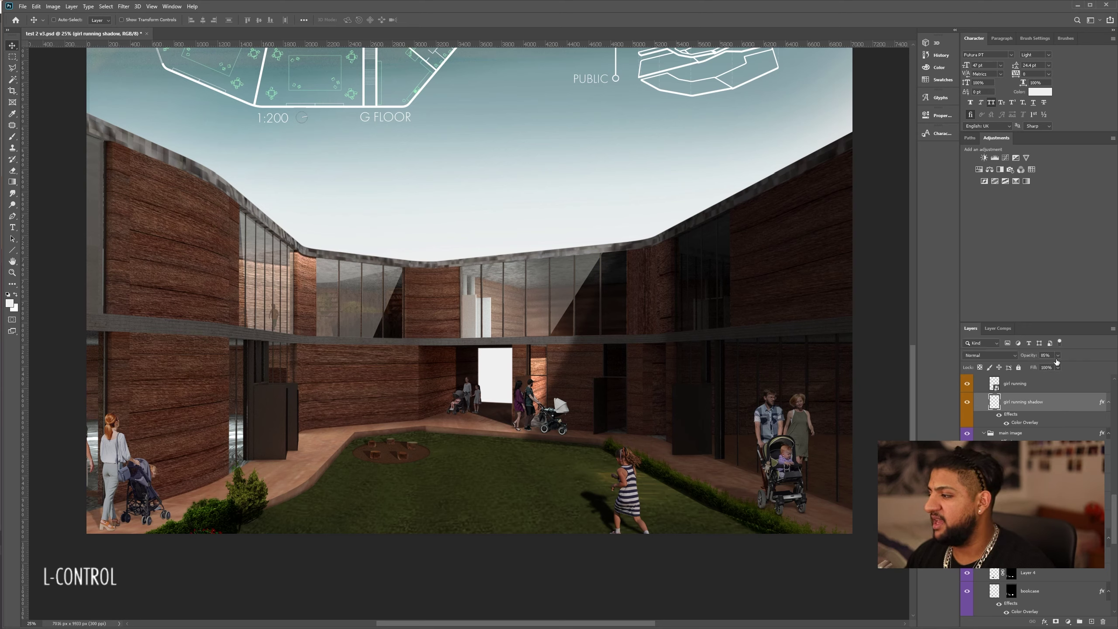
pyautogui.moveTo(1052, 366); pyautogui.dragTo(1046, 364)
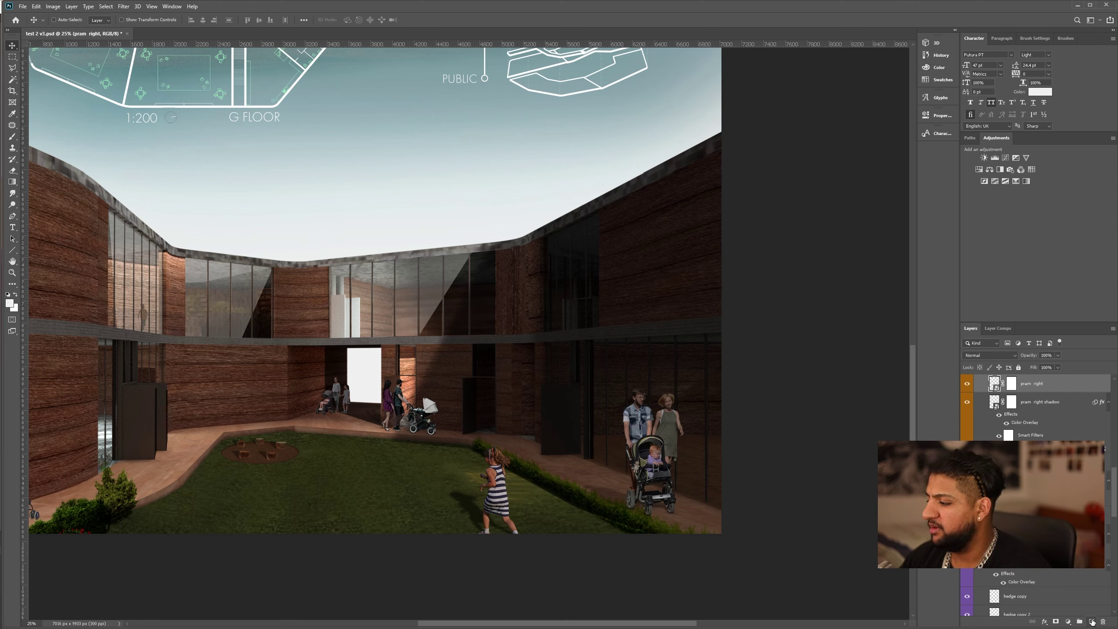
# Step: Duplicate the 'pram right' layer with Ctrl+J and rasterize the copy
pyautogui.scroll(1, 1034, 405)
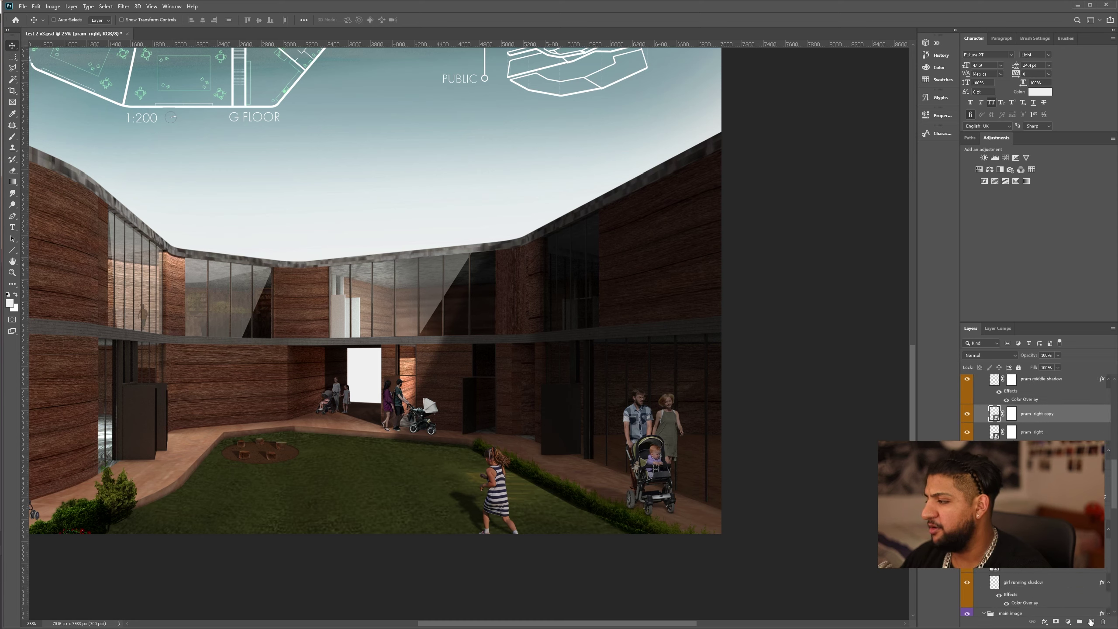
pyautogui.hotkey('ctrl', 'j')
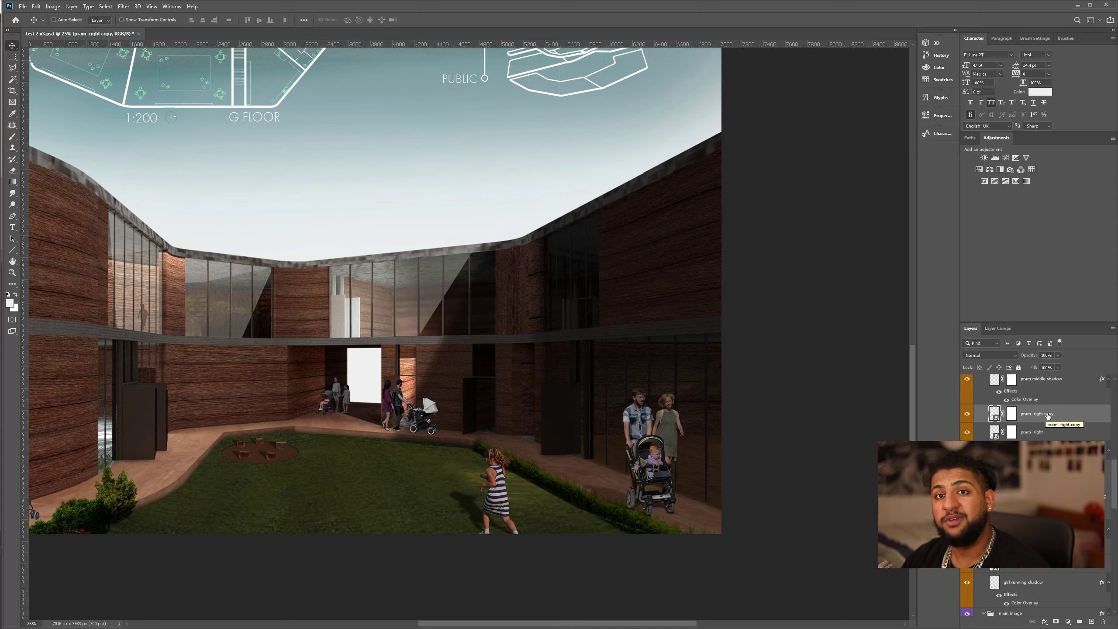
pyautogui.rightClick(1076, 418)
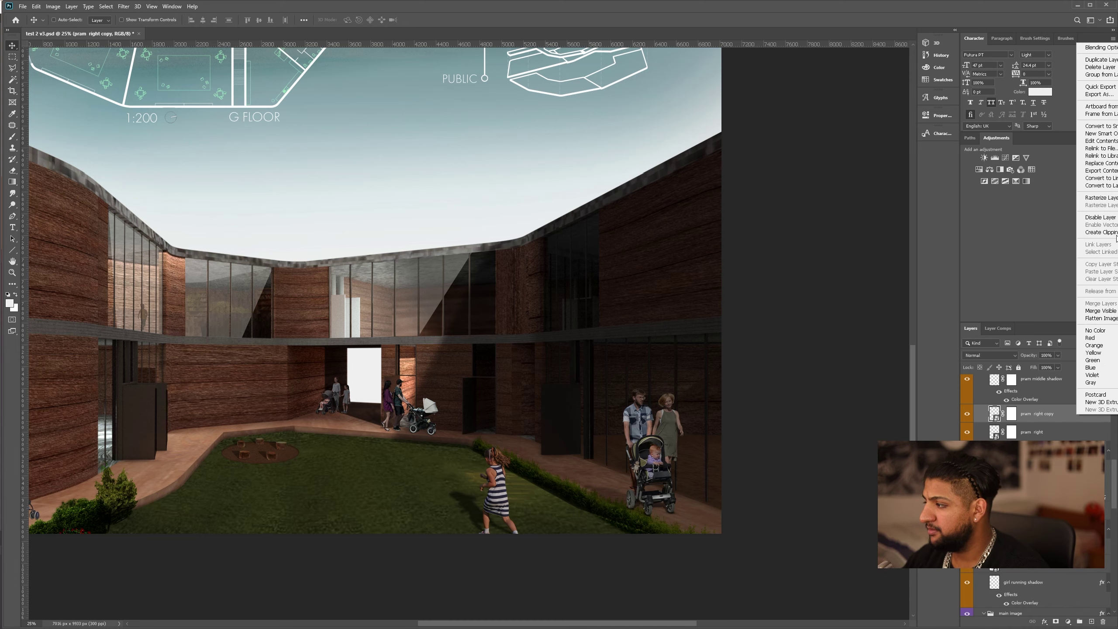
pyautogui.click(1099, 200)
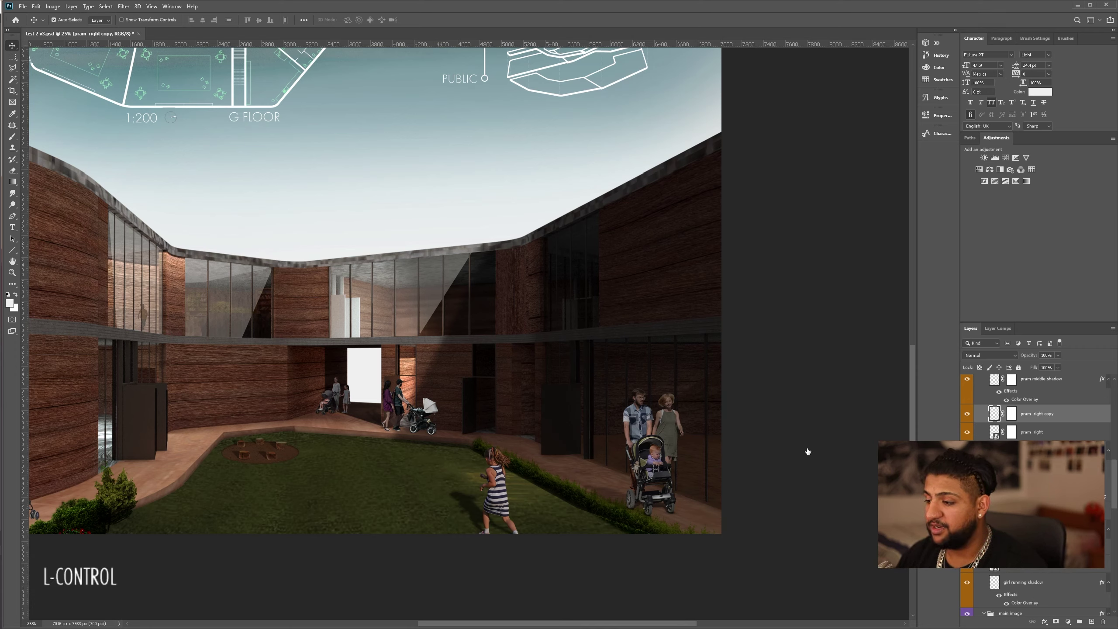
# Step: Skew and flip the pram copy into a narrow mirrored reflection on the glass, nudging it into place
pyautogui.hotkey('ctrl', 't')
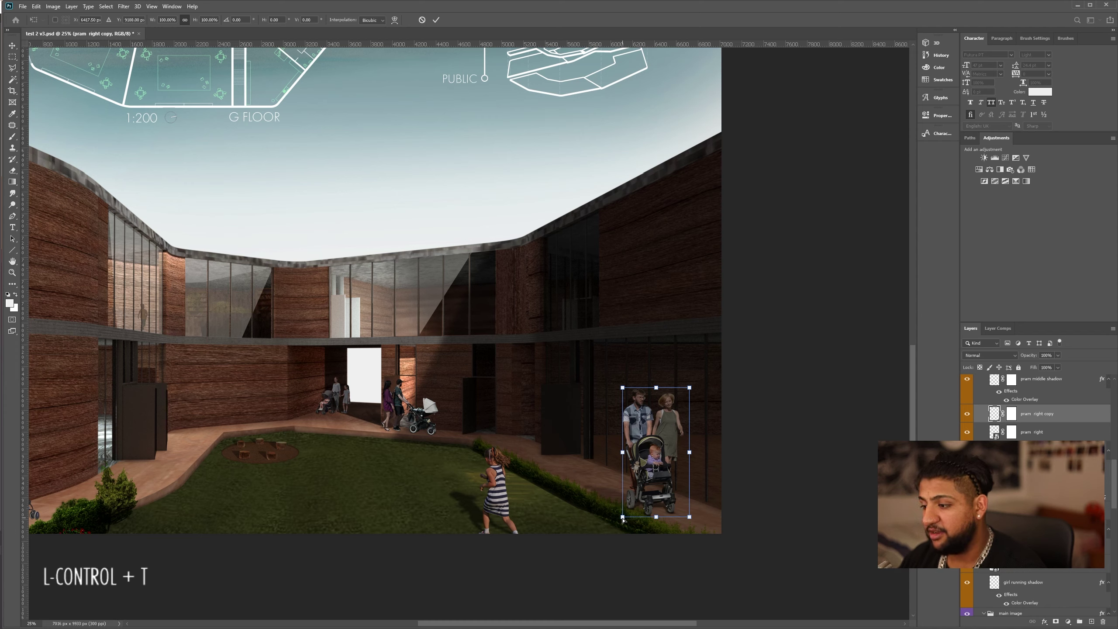
pyautogui.moveTo(622, 517); pyautogui.dragTo(727, 514)
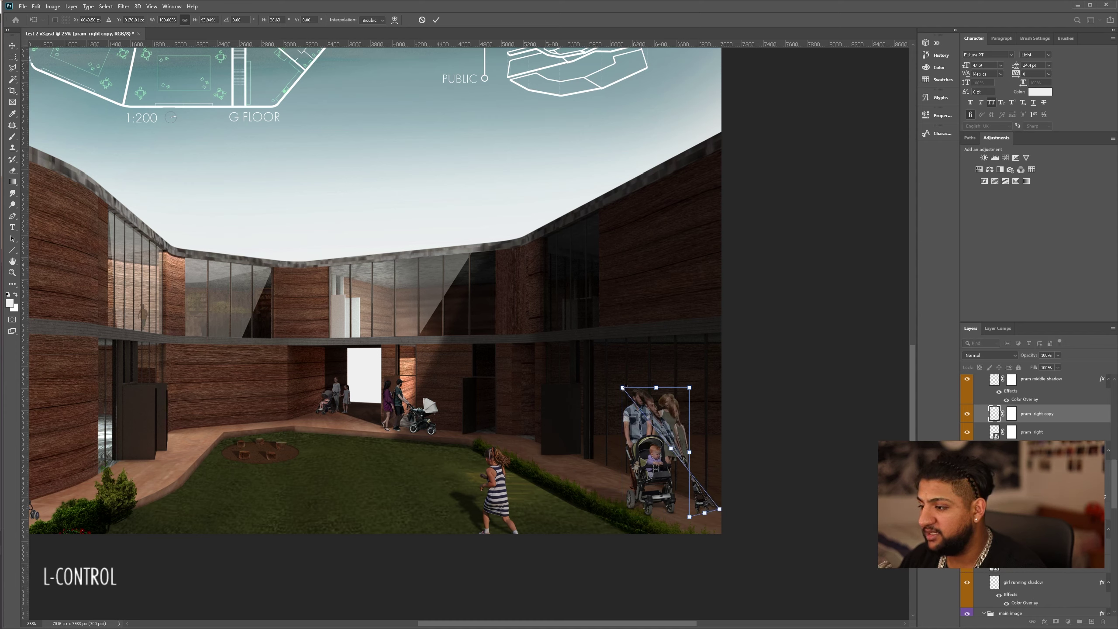
pyautogui.moveTo(685, 396); pyautogui.dragTo(717, 397)
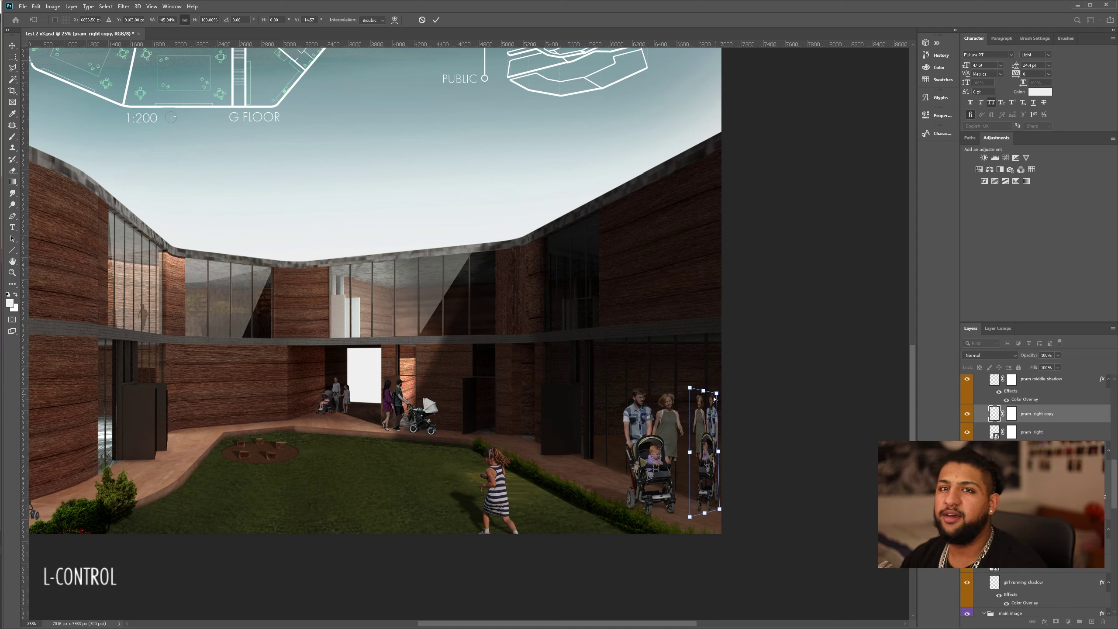
pyautogui.moveTo(707, 449); pyautogui.dragTo(702, 451)
pyautogui.moveTo(717, 509); pyautogui.dragTo(707, 506)
pyautogui.moveTo(683, 389); pyautogui.dragTo(683, 378)
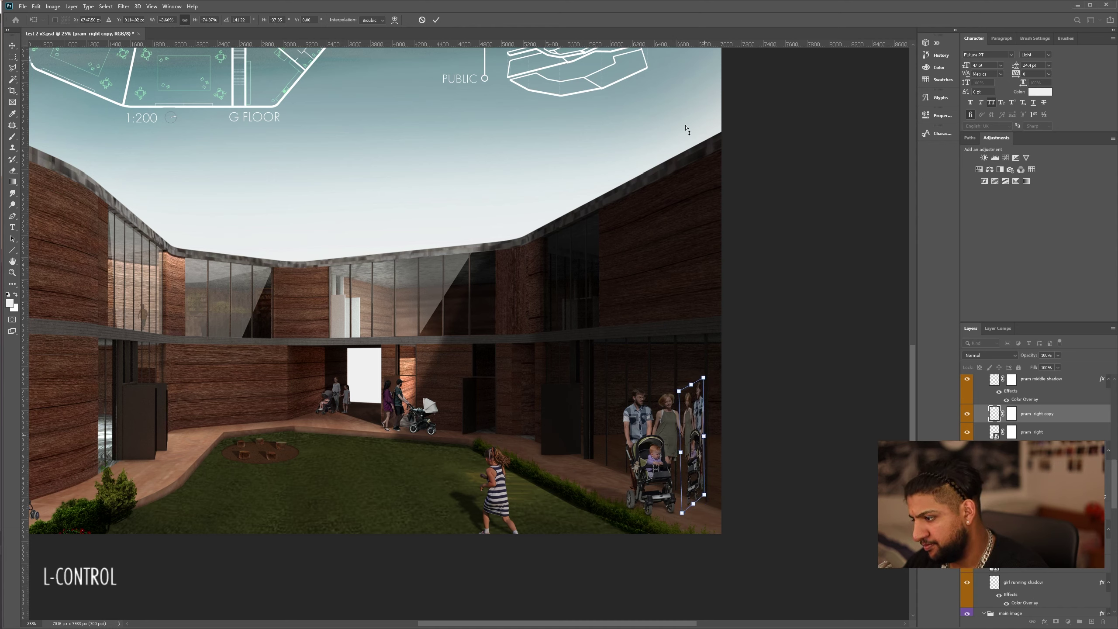
pyautogui.press('Return')
pyautogui.press('Down')
pyautogui.press('Right')
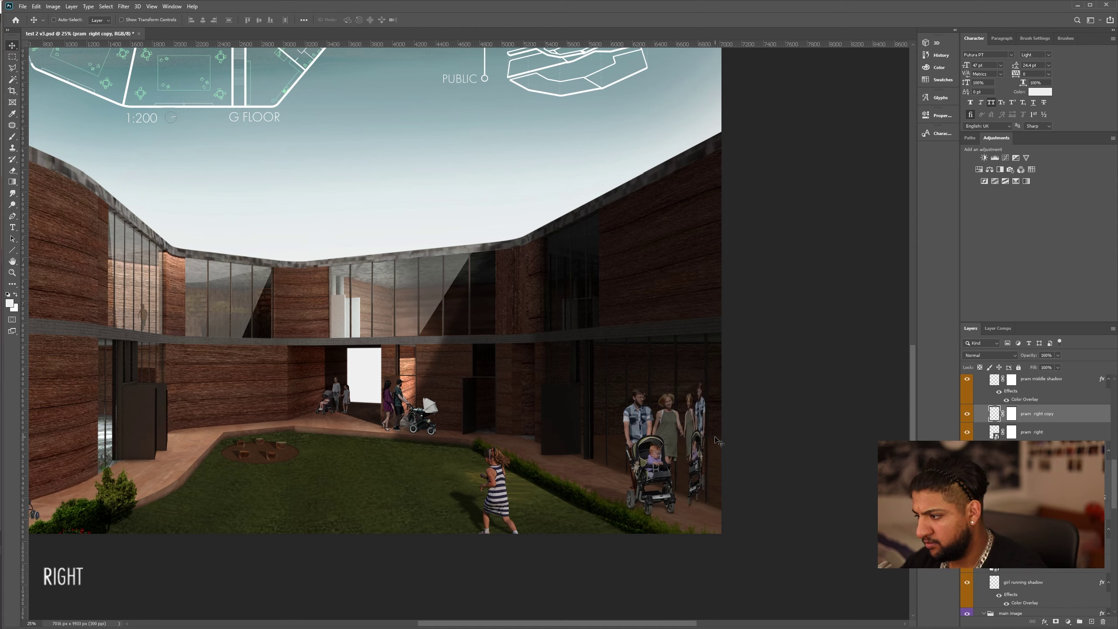
pyautogui.press('Up')
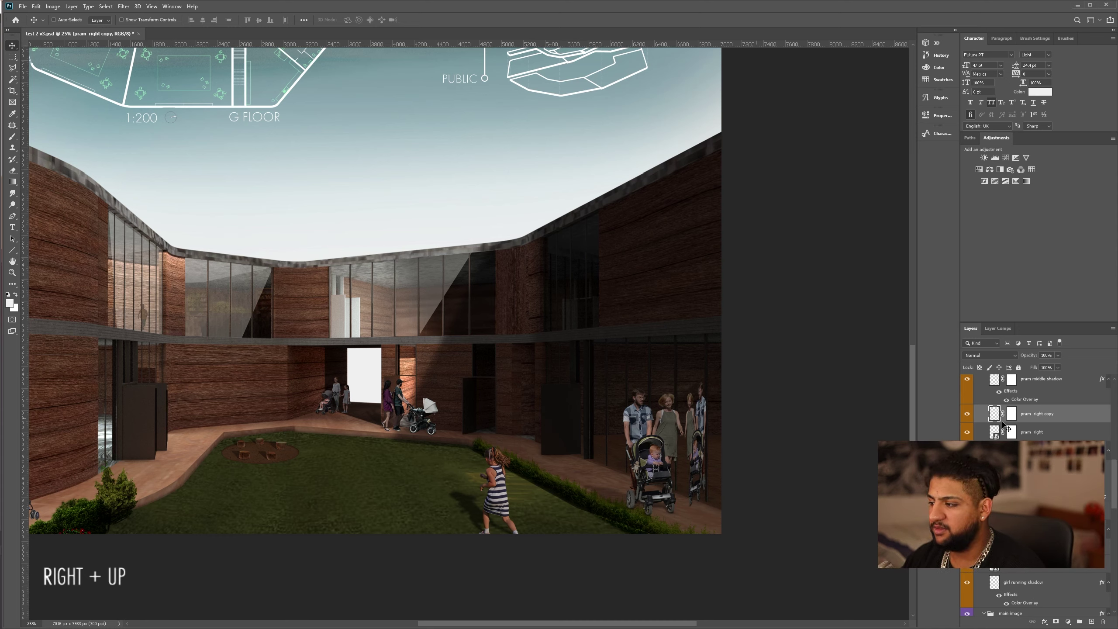
# Step: Fade the pram reflection layer to 20% opacity
pyautogui.press('Up')
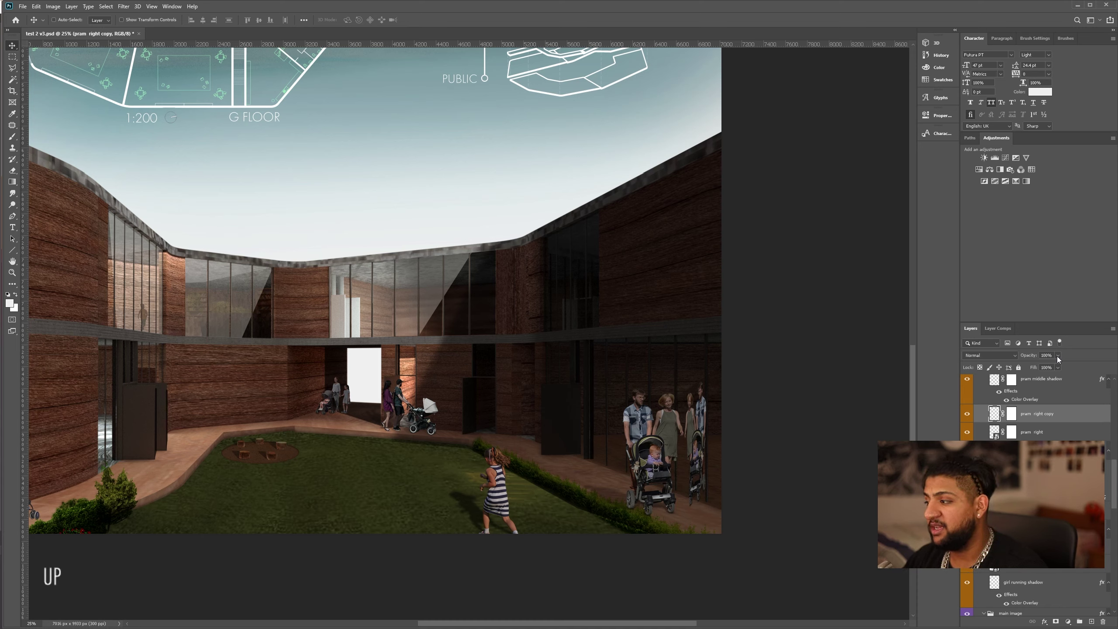
pyautogui.click(1058, 356)
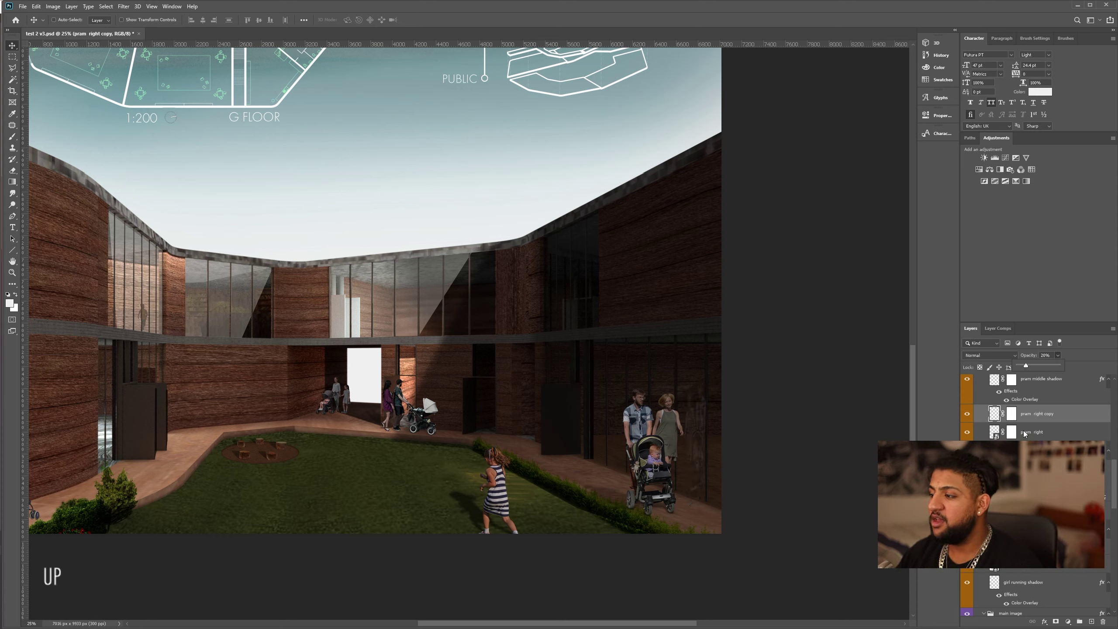
pyautogui.click(1054, 413)
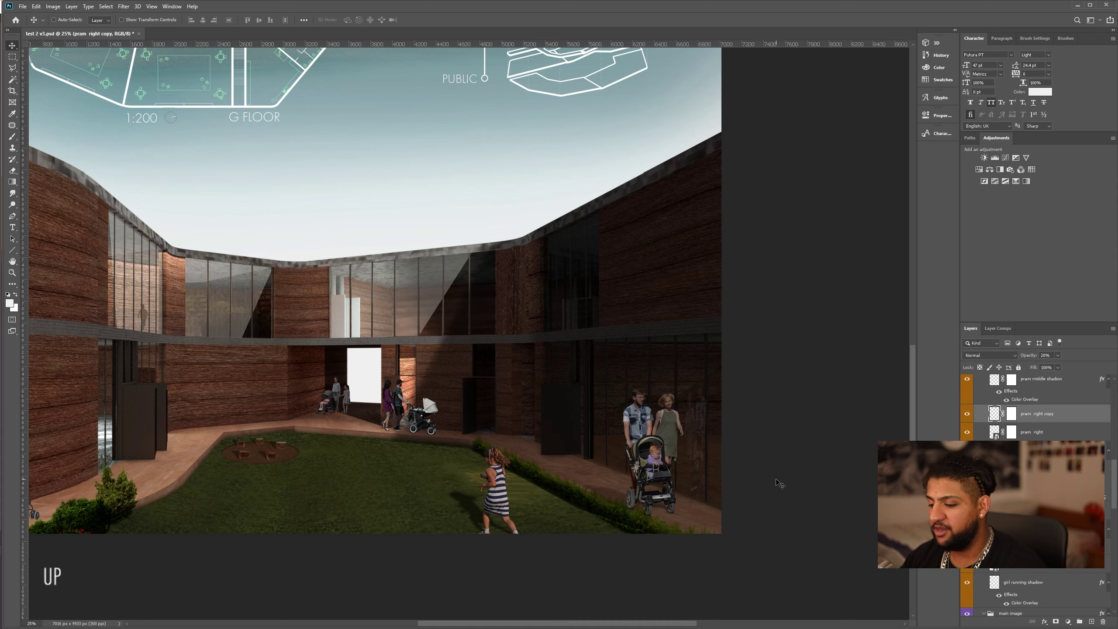
# Step: Switch to the Eraser and enlarge its brush to 600
pyautogui.press('e')
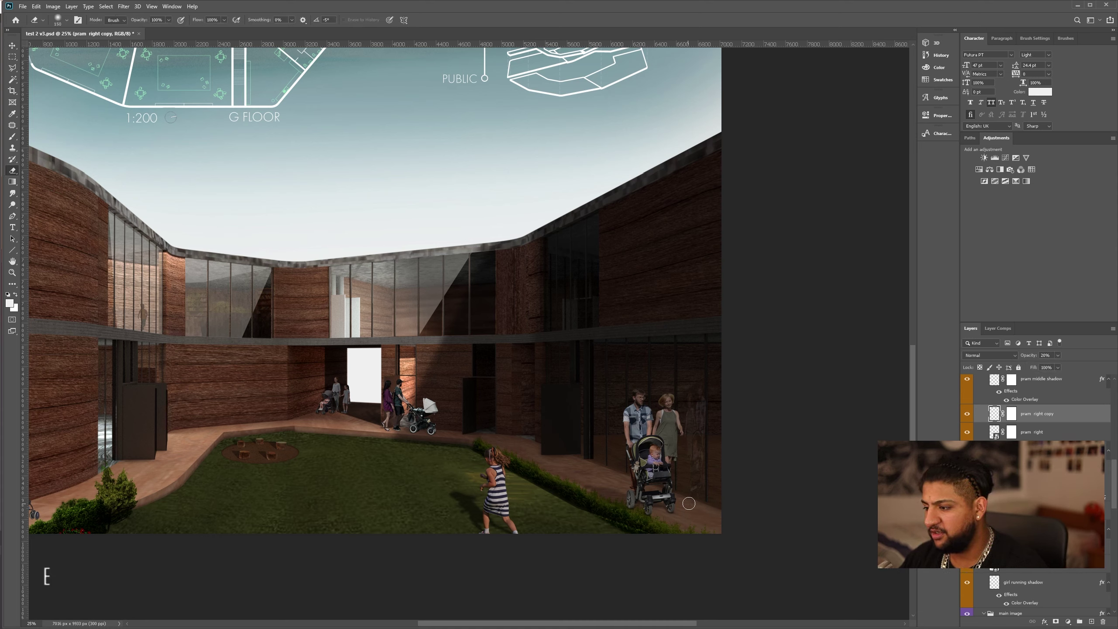
pyautogui.press(']')
pyautogui.press(']')
pyautogui.press(']')
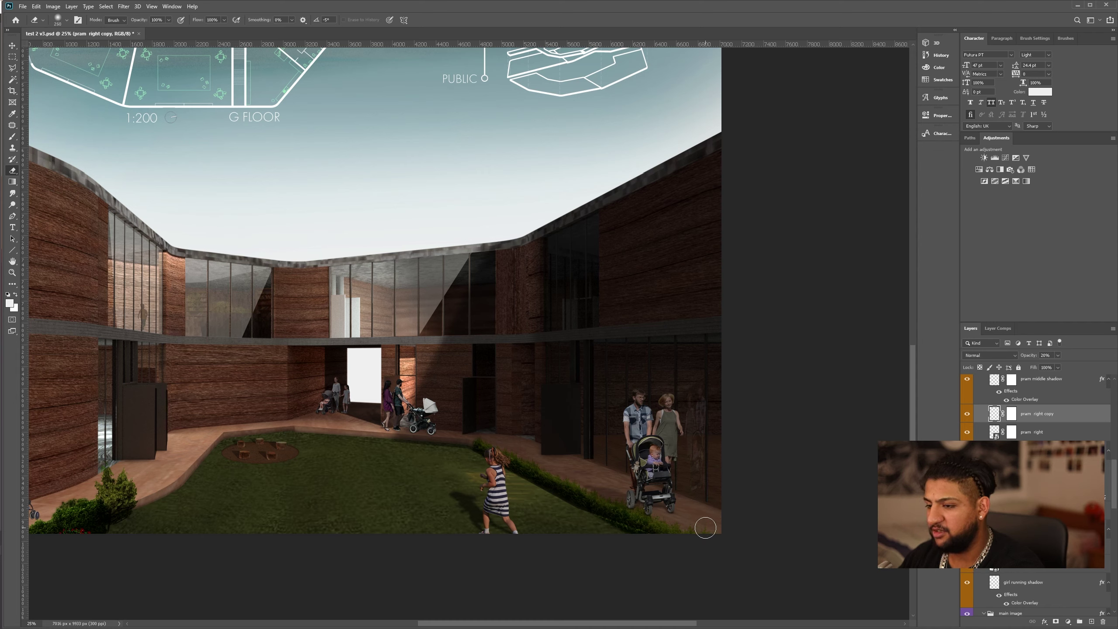
pyautogui.press(']')
pyautogui.press(']')
pyautogui.press(']')
pyautogui.press(']')
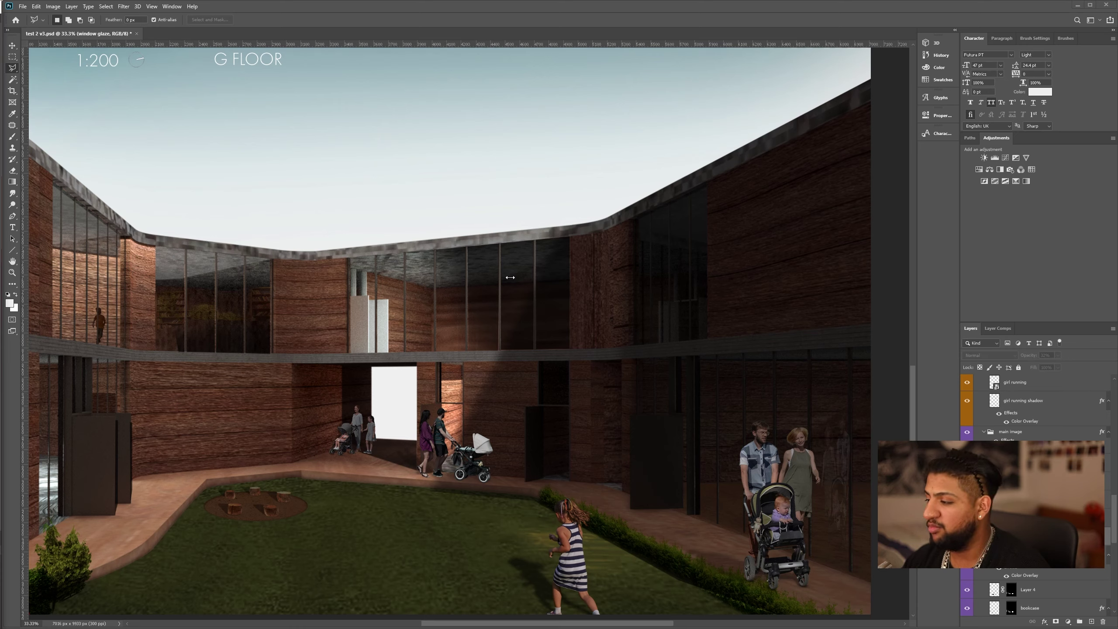
# Step: Add a new empty layer, Layer 12, and zoom in on the upper glazing
pyautogui.hotkey('ctrl', 'j')
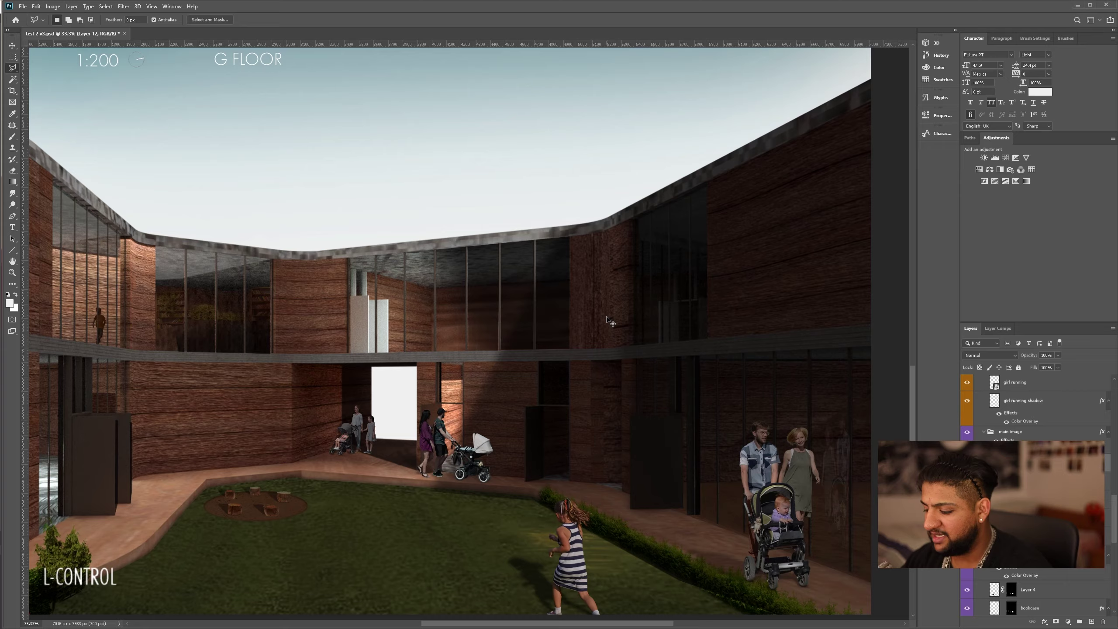
pyautogui.hotkey('ctrl', '+')
pyautogui.hotkey('ctrl', '+')
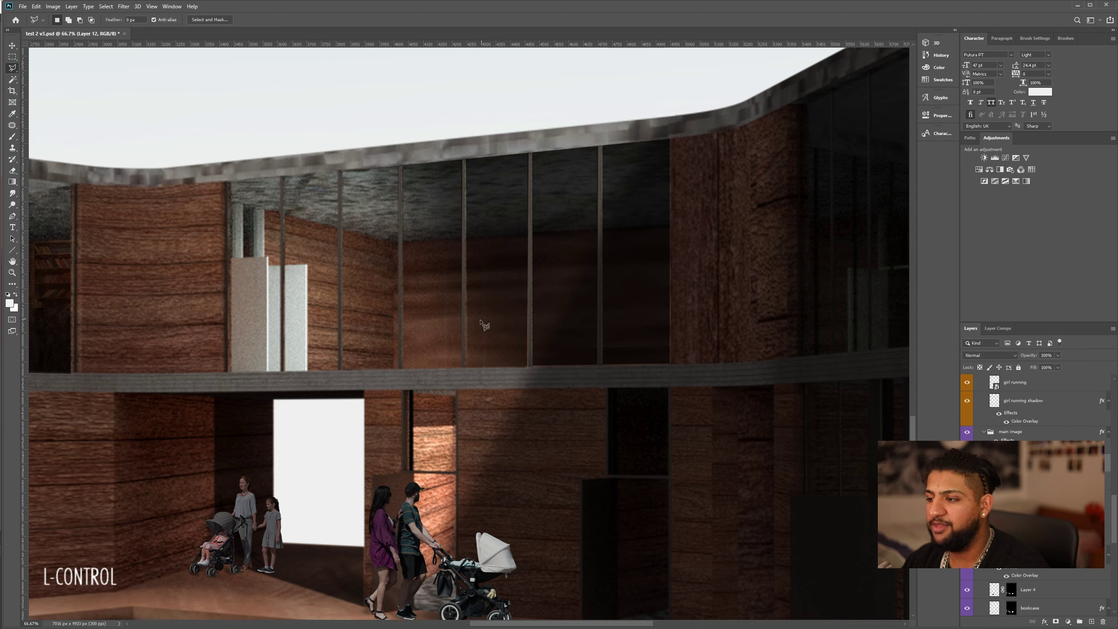
# Step: With the Polygonal Lasso, outline the upper glazing using a diagonal right edge from roof to floor slab
pyautogui.rightClick(11, 69)
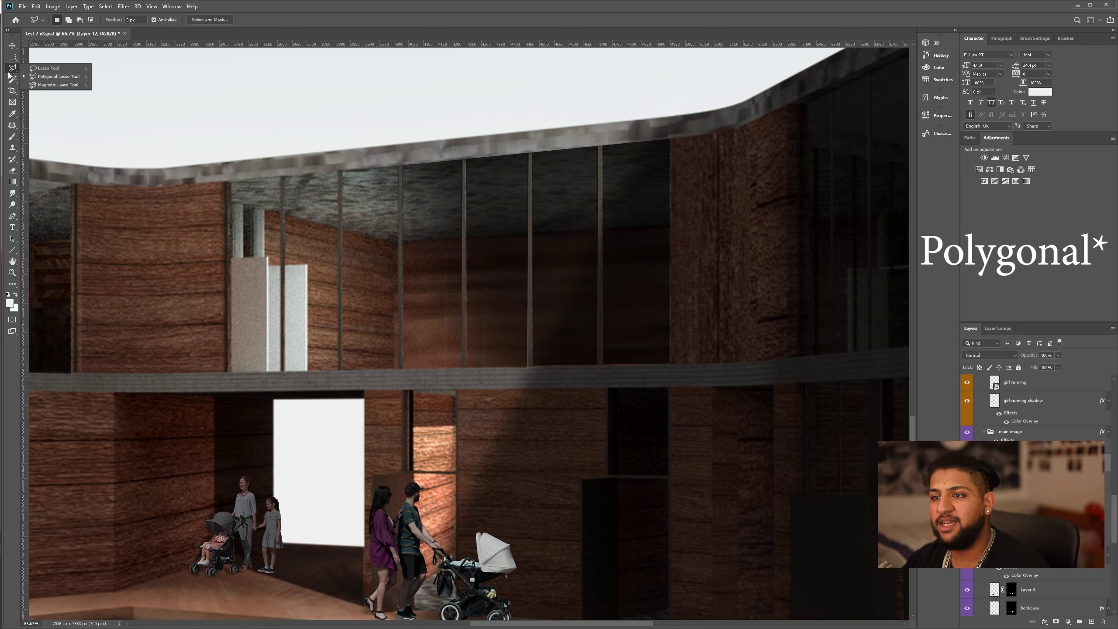
pyautogui.click(57, 76)
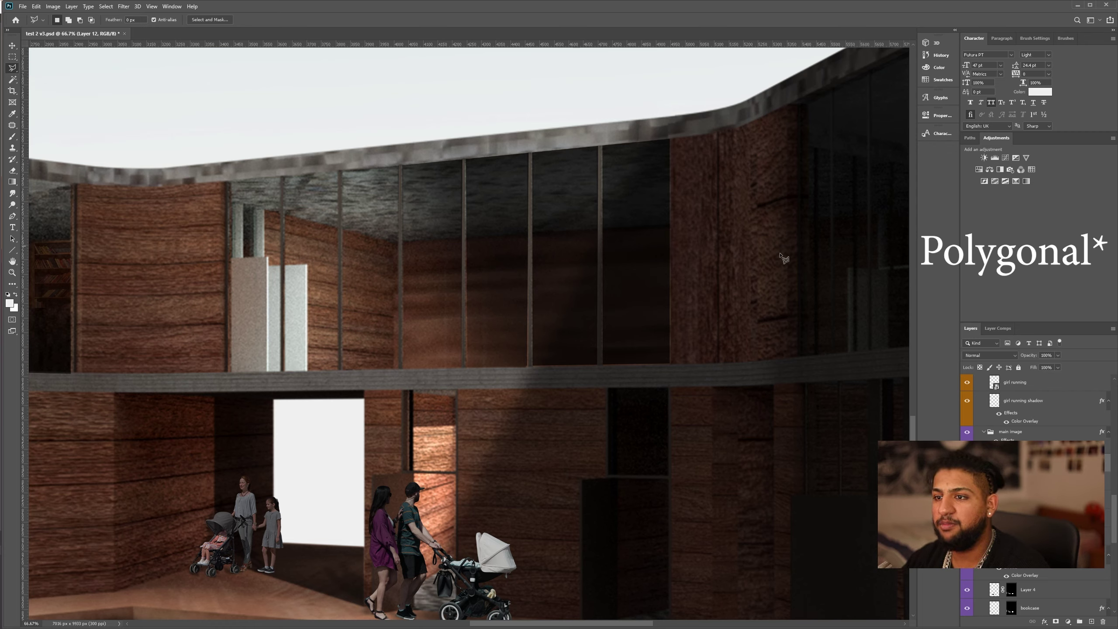
pyautogui.click(616, 145)
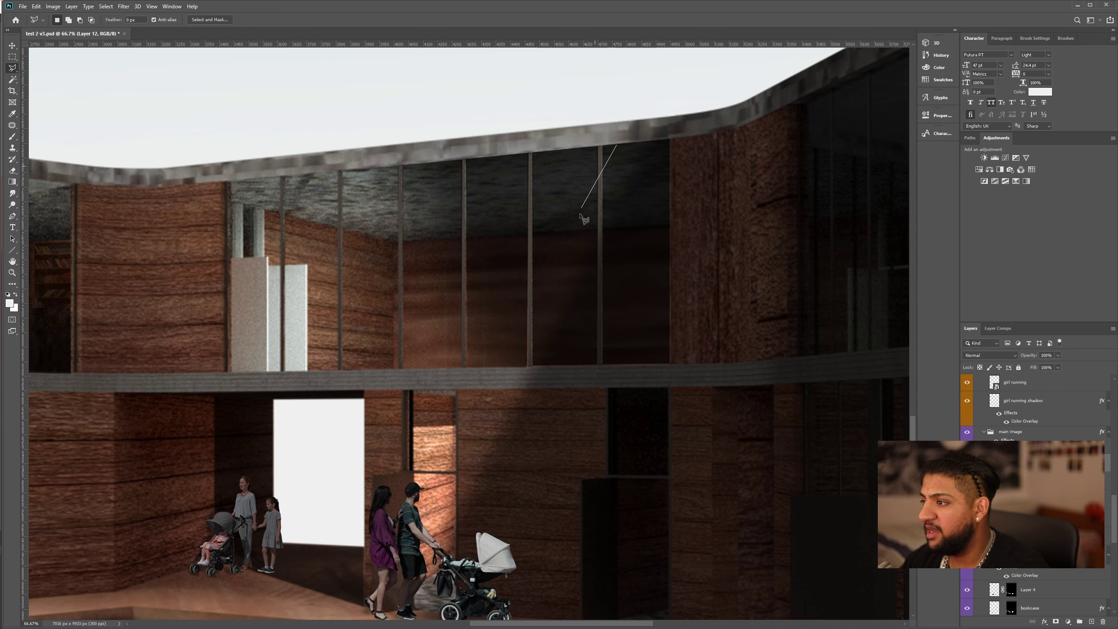
pyautogui.click(497, 367)
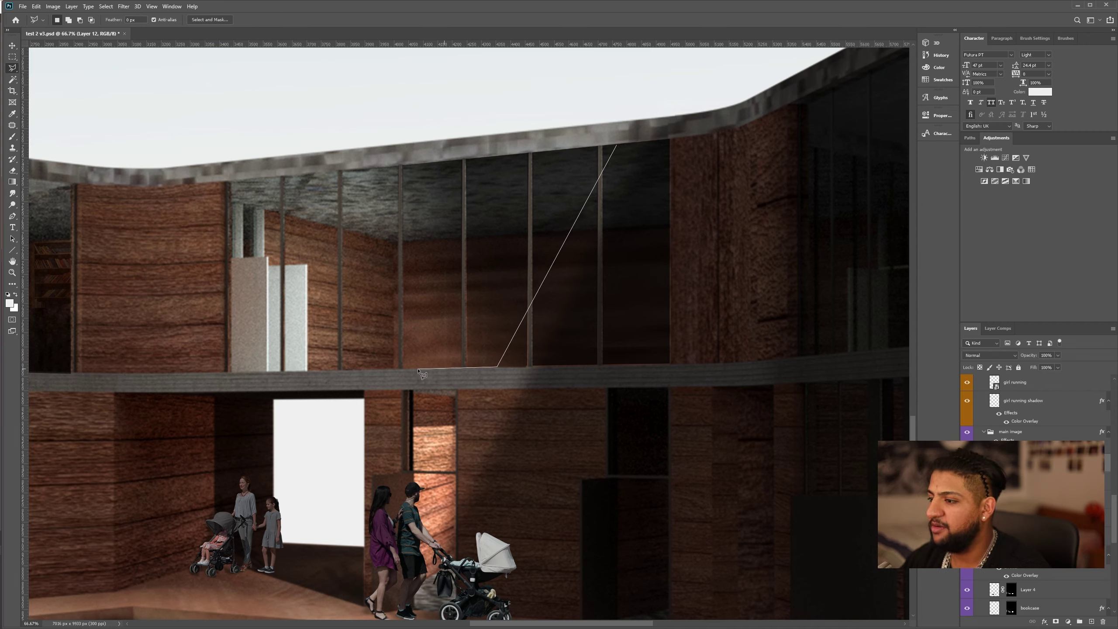
pyautogui.click(229, 372)
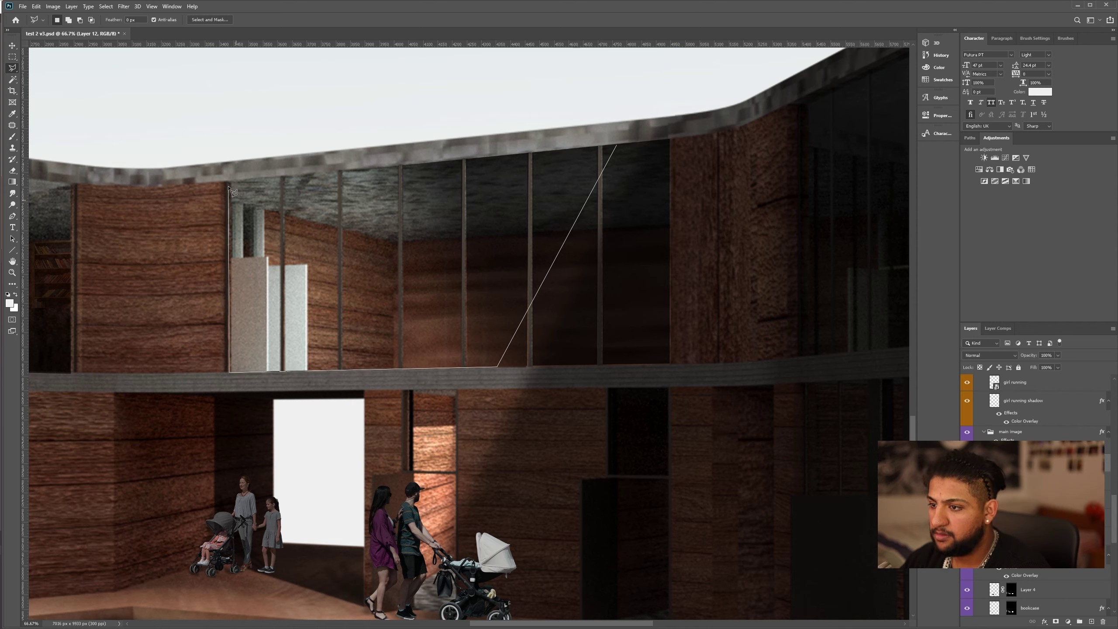
pyautogui.click(231, 181)
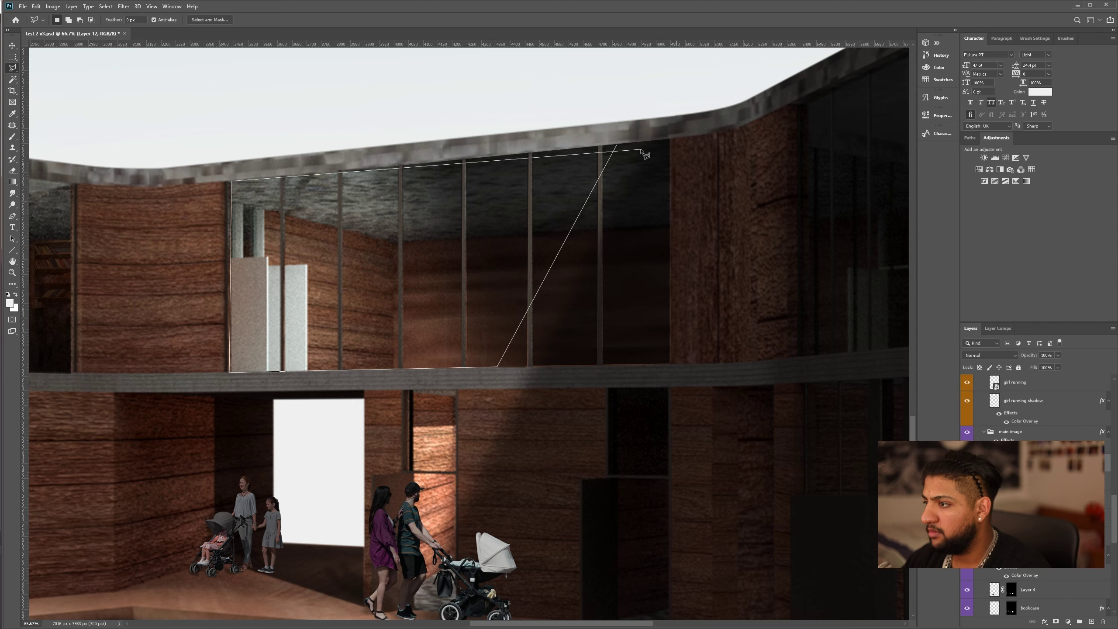
pyautogui.click(617, 145)
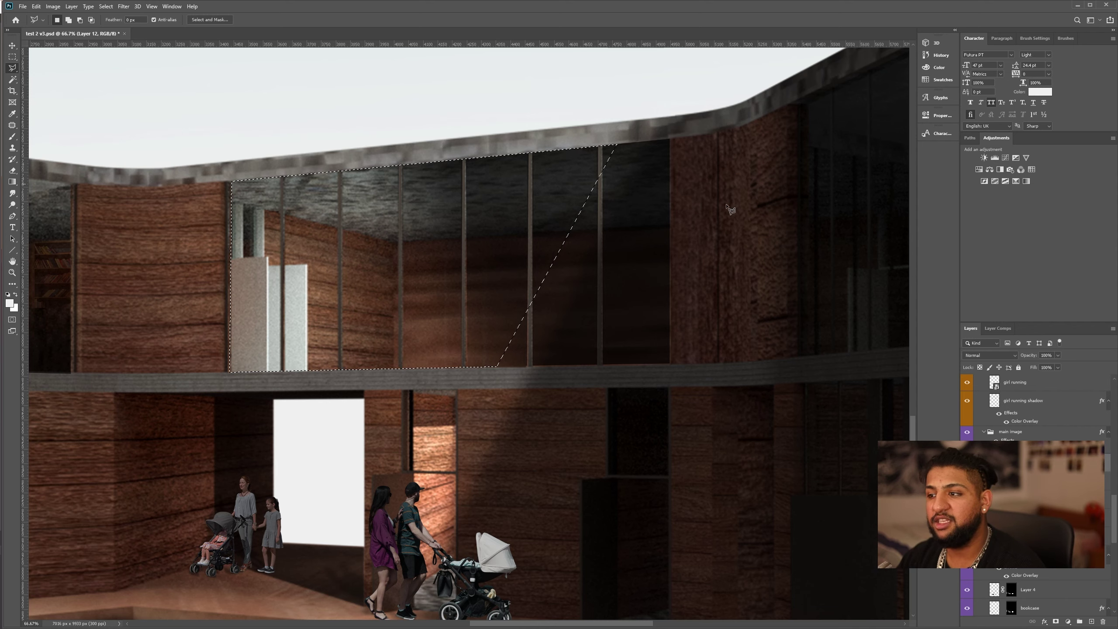
# Step: Fill the selection with white on Layer 12, deselect, and lower the layer to 55% opacity
pyautogui.hotkey('ctrl', 'z')
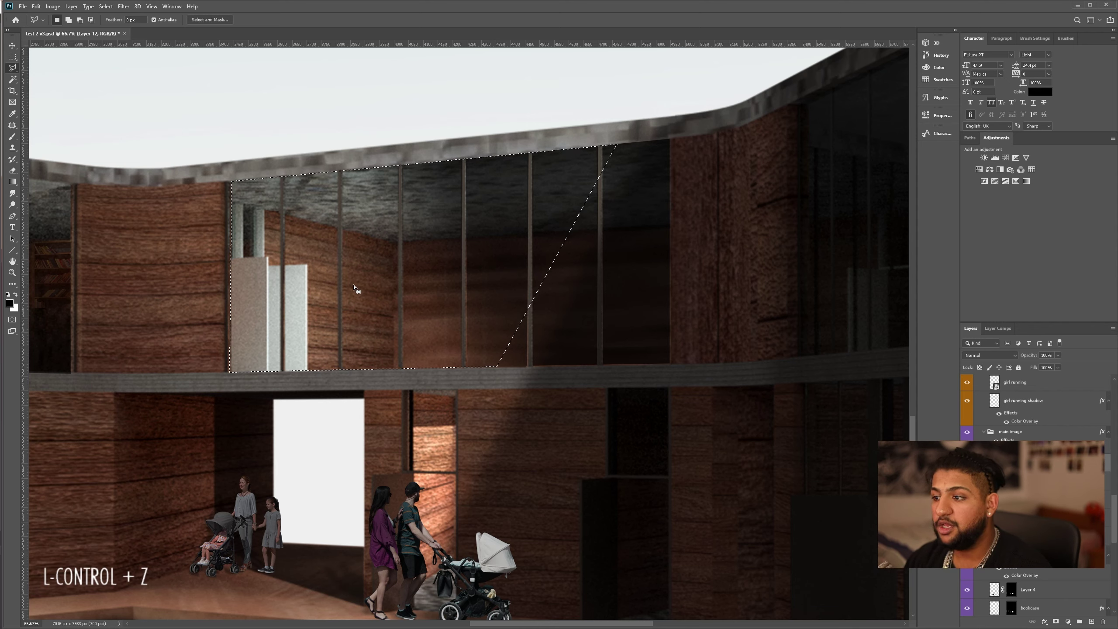
pyautogui.press('d')
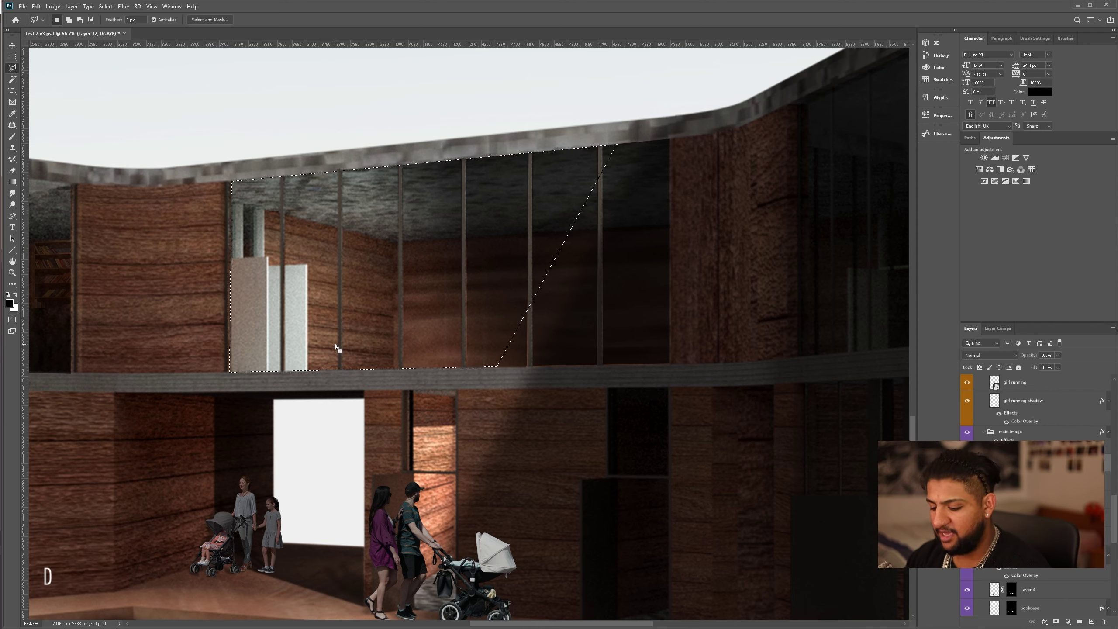
pyautogui.hotkey('ctrl', 'BackSpace')
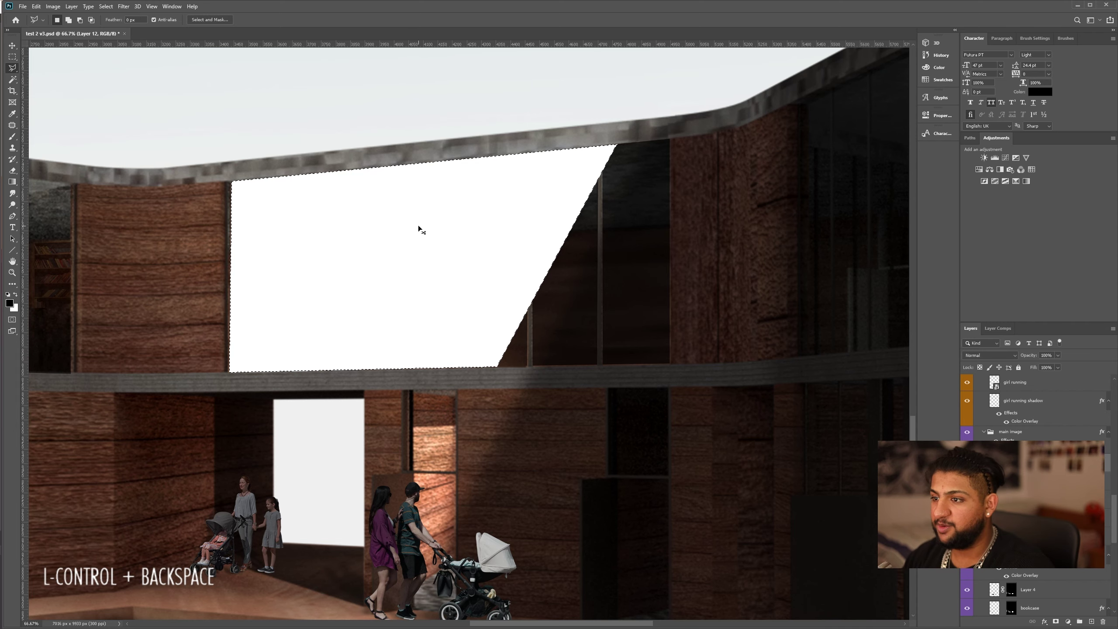
pyautogui.hotkey('ctrl', 'd')
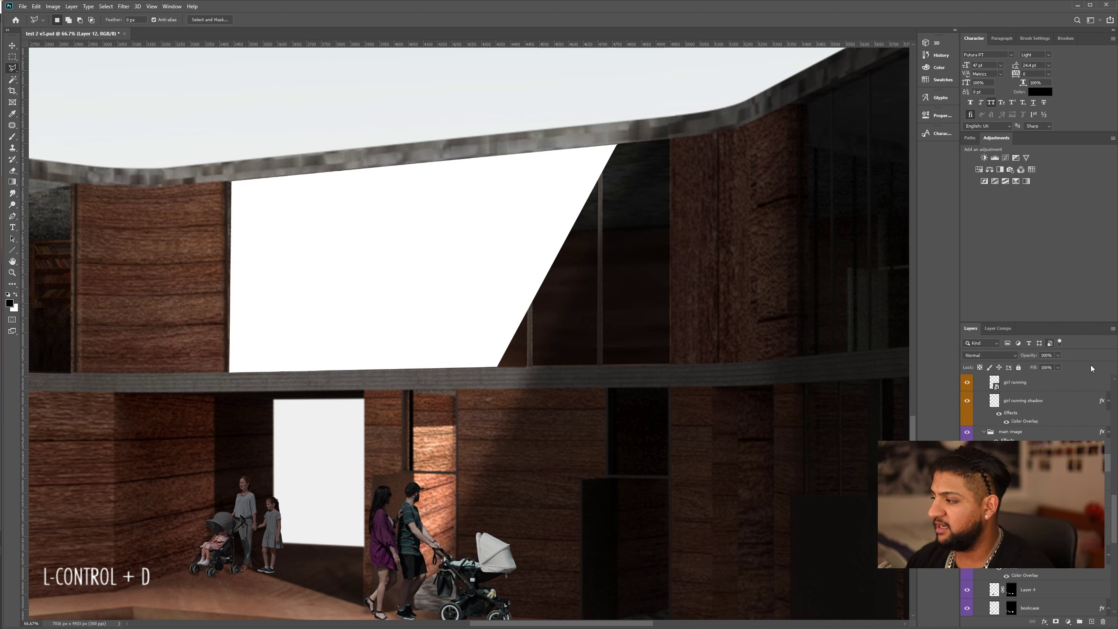
pyautogui.click(1061, 355)
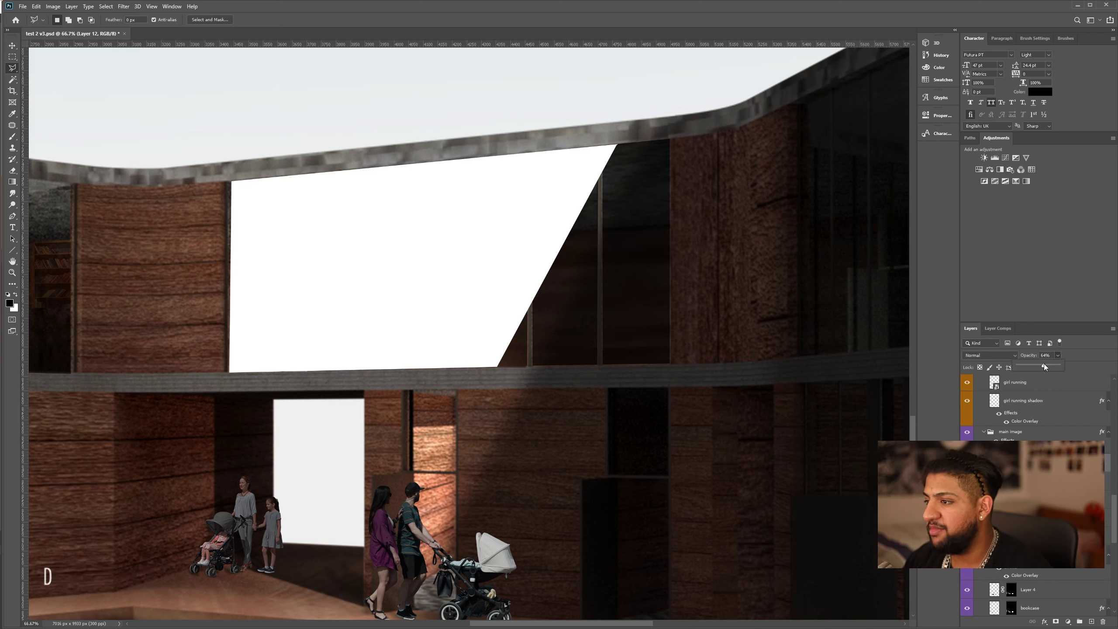
pyautogui.moveTo(1040, 364); pyautogui.dragTo(1037, 365)
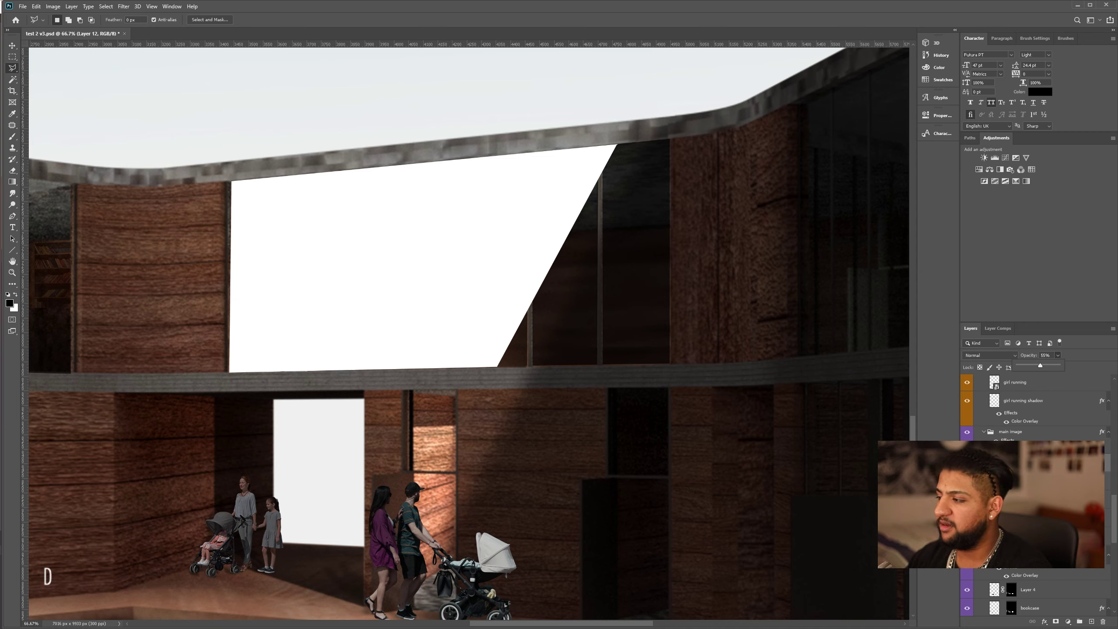
# Step: Delete a thin strip of the white highlight along the first mullion, then deselect
pyautogui.press('Escape')
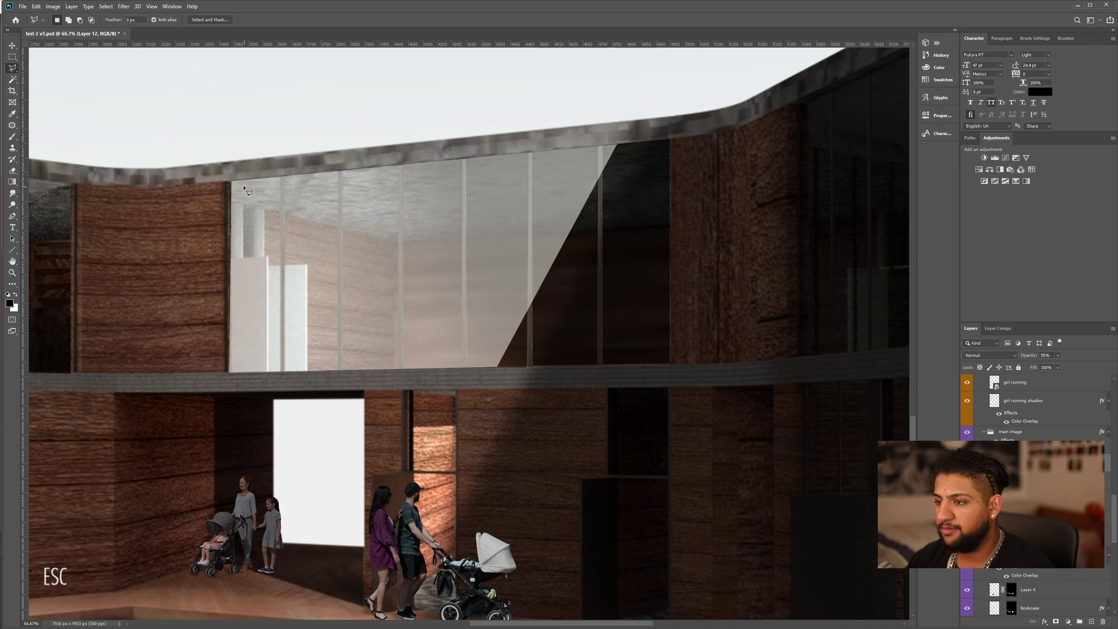
pyautogui.click(281, 173)
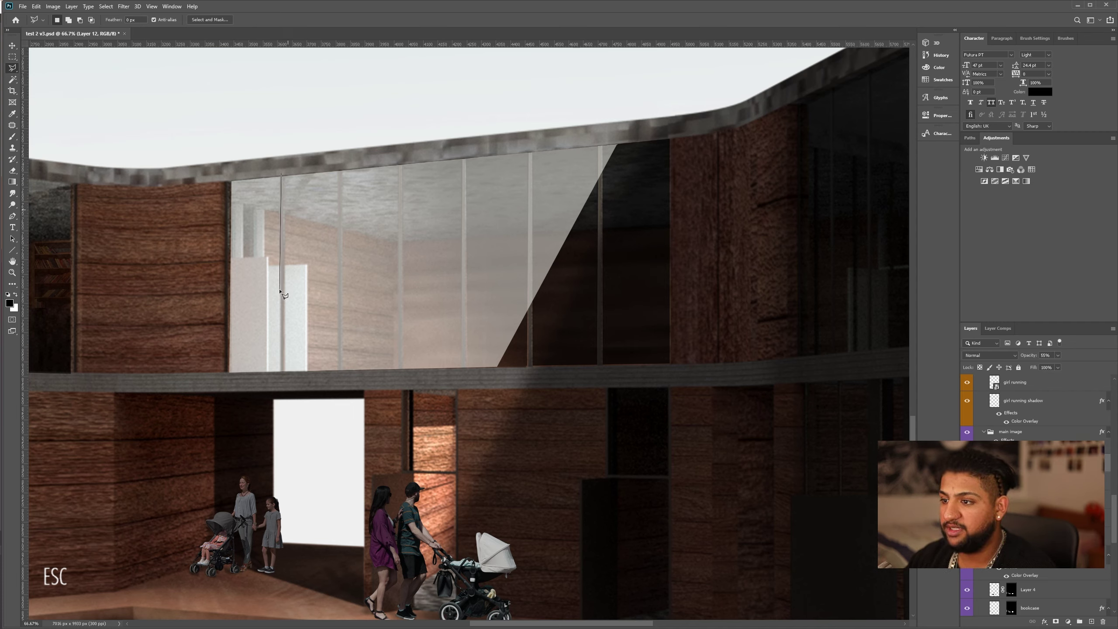
pyautogui.click(282, 375)
pyautogui.click(283, 376)
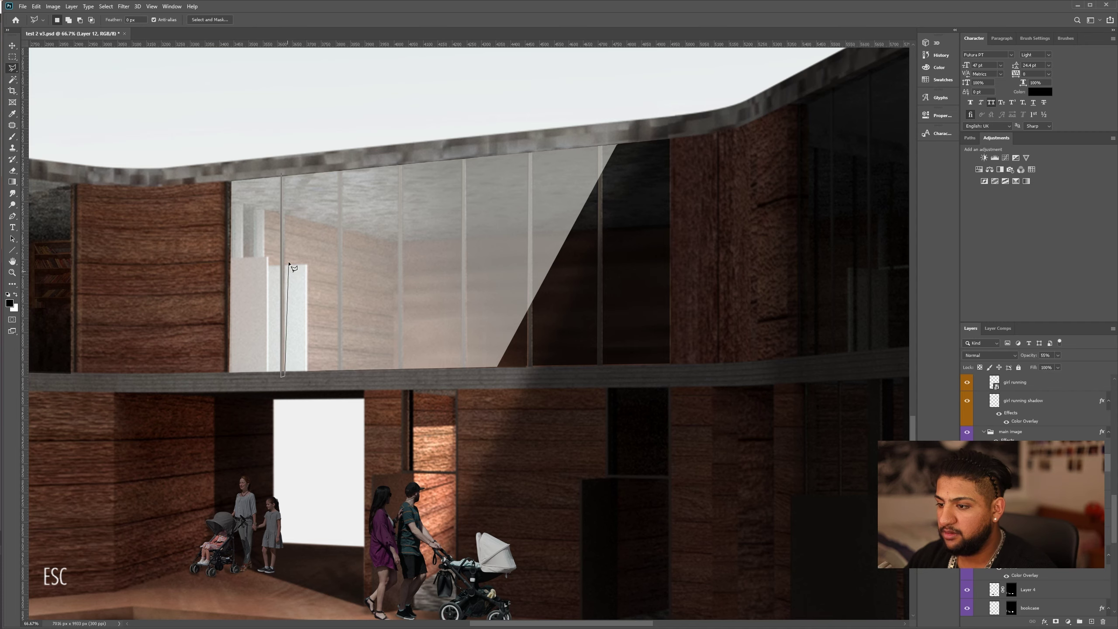
pyautogui.click(271, 166)
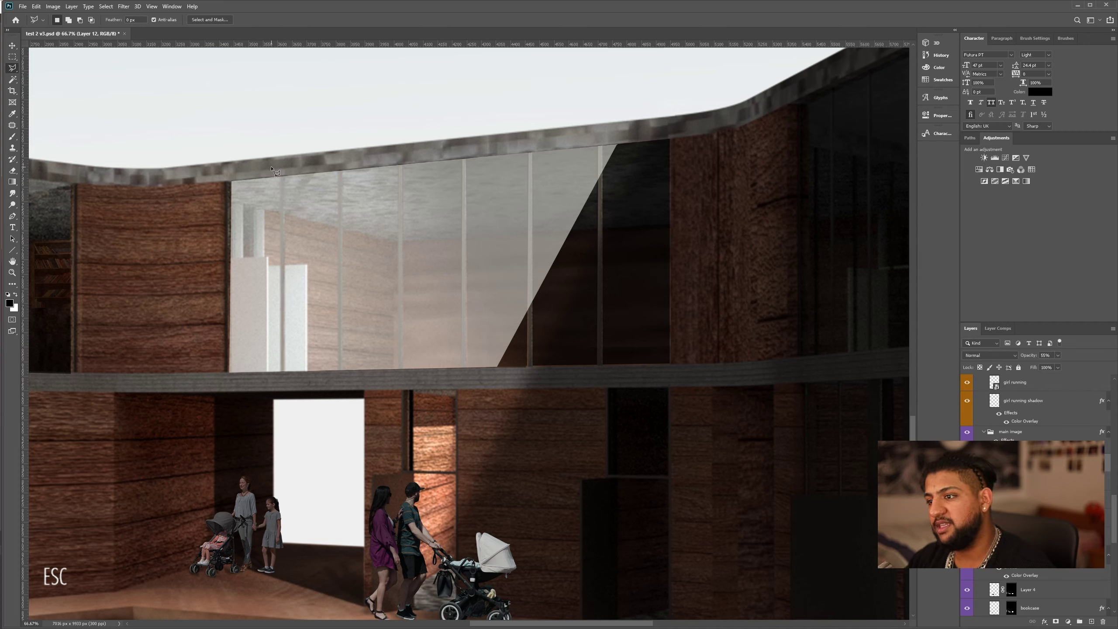
pyautogui.press('BackSpace')
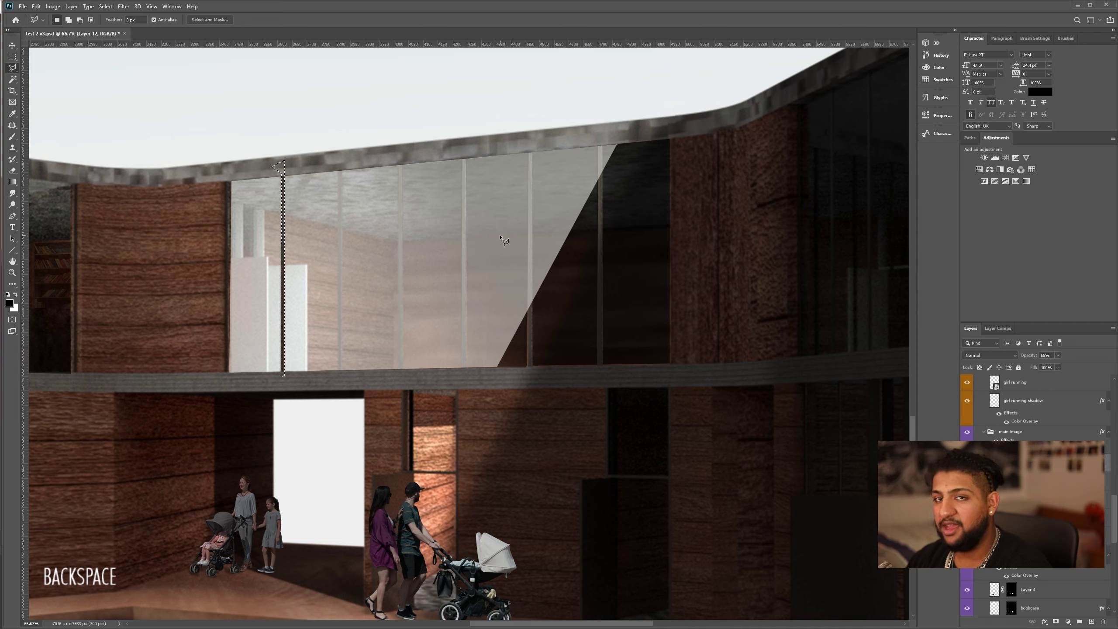
pyautogui.hotkey('ctrl', 'd')
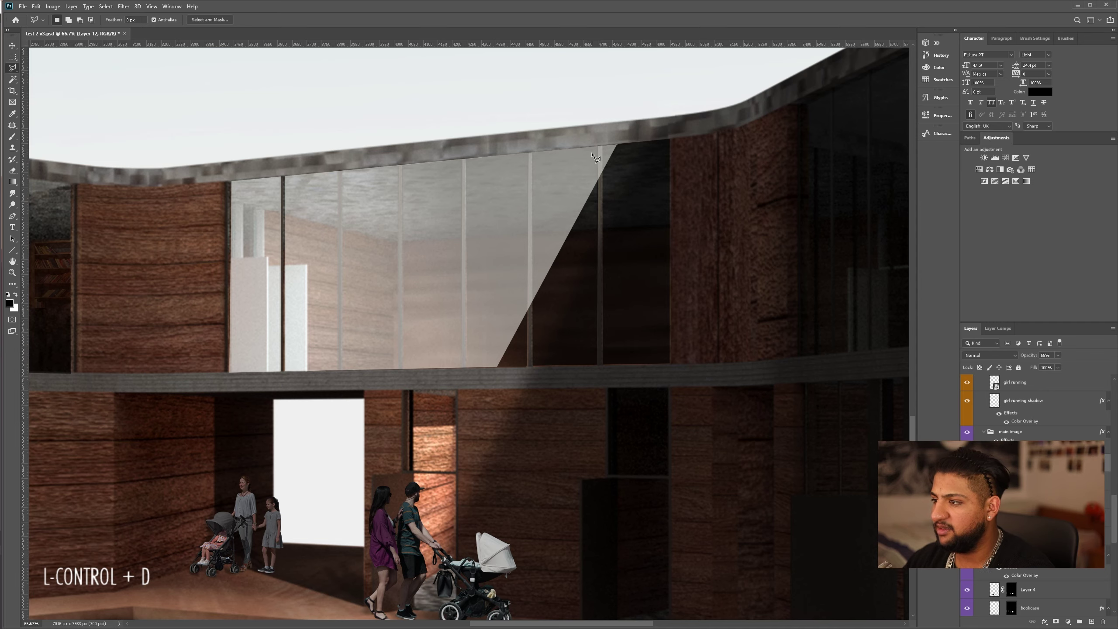
# Step: Redo a misplaced lasso, outlining a thin strip and shifting it onto the mullion further left
pyautogui.click(600, 193)
pyautogui.click(597, 125)
pyautogui.click(531, 150)
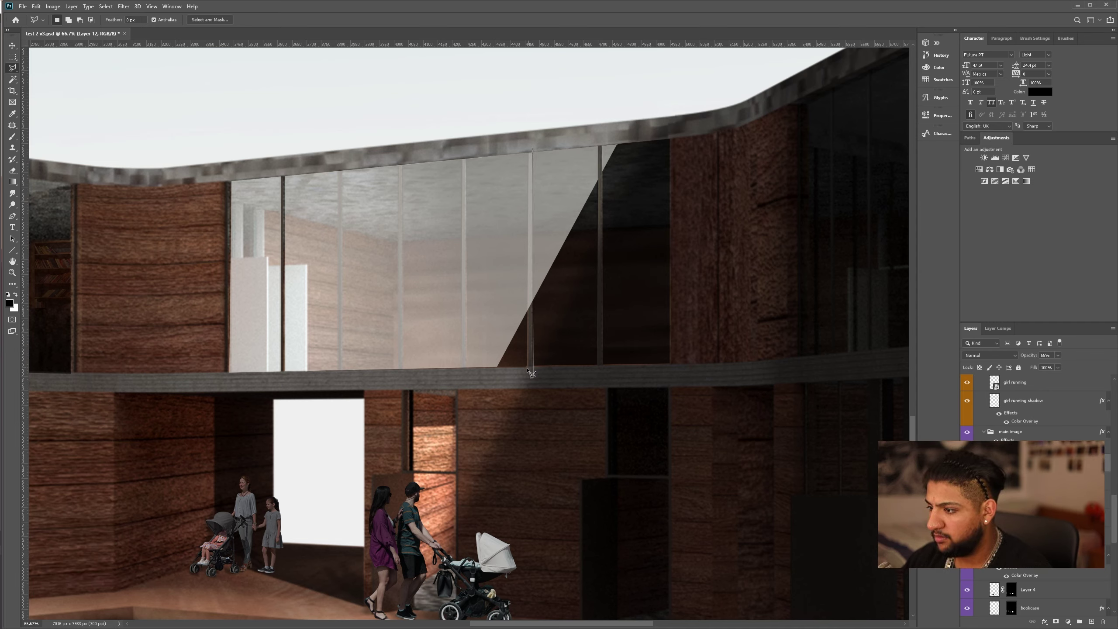
pyautogui.press('Escape')
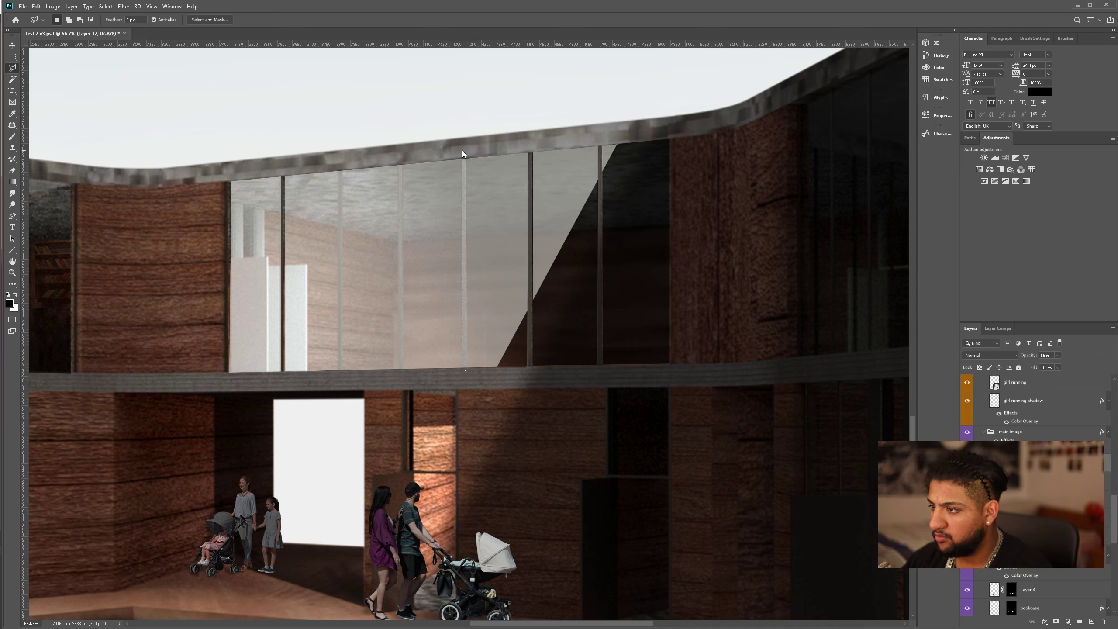
pyautogui.click(400, 379)
pyautogui.click(400, 152)
pyautogui.click(403, 152)
pyautogui.click(401, 380)
pyautogui.moveTo(404, 380); pyautogui.dragTo(343, 381)
# Step: Zoom out to the whole courtyard render and switch to the Rectangular Marquee
pyautogui.hotkey('ctrl', '-')
pyautogui.hotkey('ctrl', '-')
pyautogui.hotkey('ctrl', '-')
pyautogui.press('m')
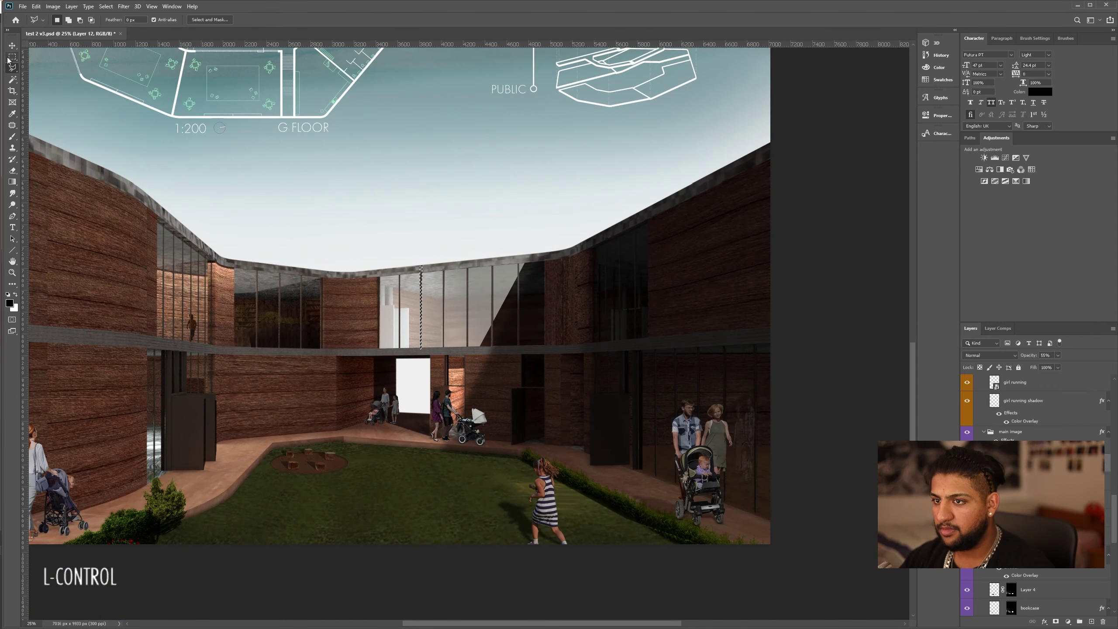